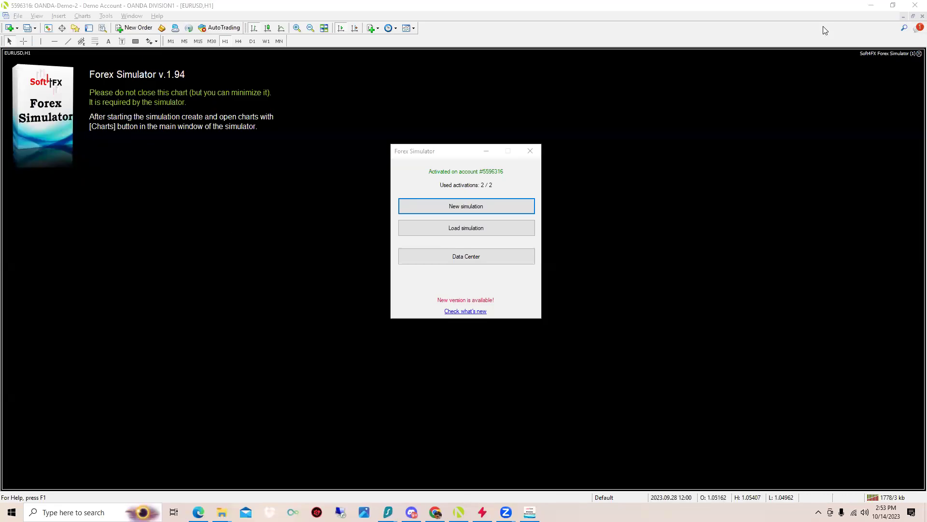
- Bring the simulator forward and review the data providers in the historical tick data manager
left_click(276, 250)
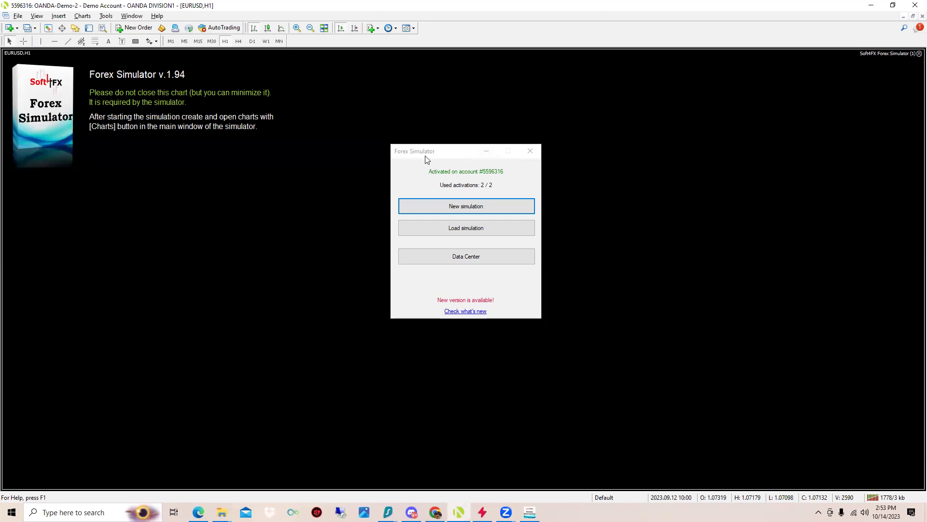
left_click_drag(425, 156, 410, 172)
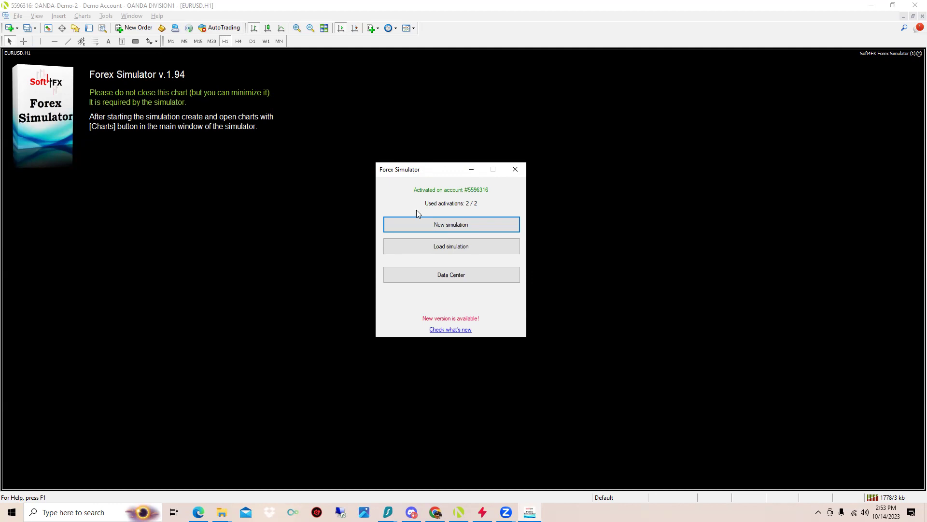
left_click(446, 280)
left_click(375, 147)
left_click(375, 159)
left_click_drag(631, 182, 622, 161)
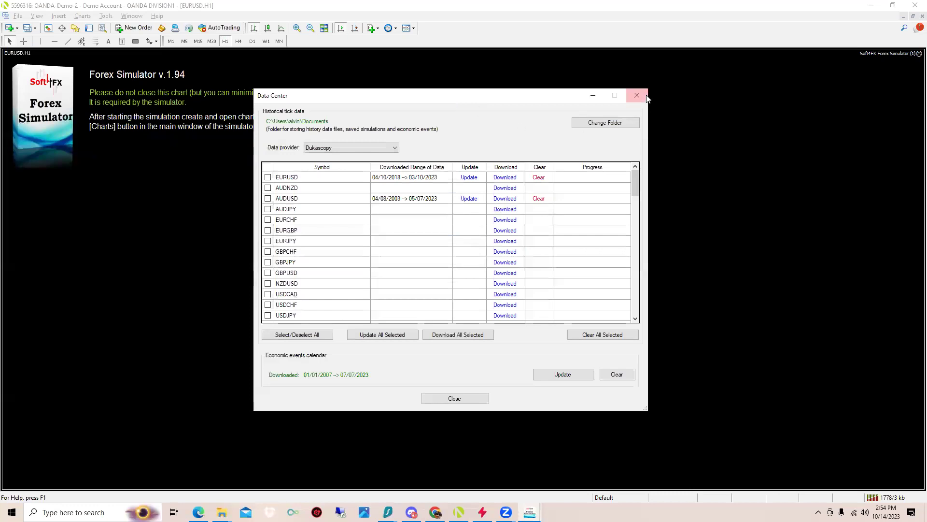
left_click(354, 146)
left_click(354, 147)
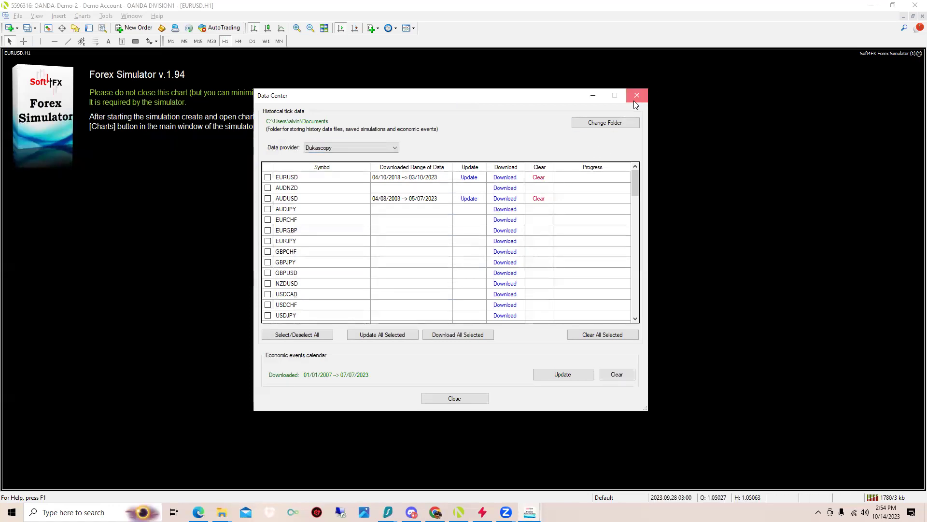
left_click_drag(637, 185, 636, 313)
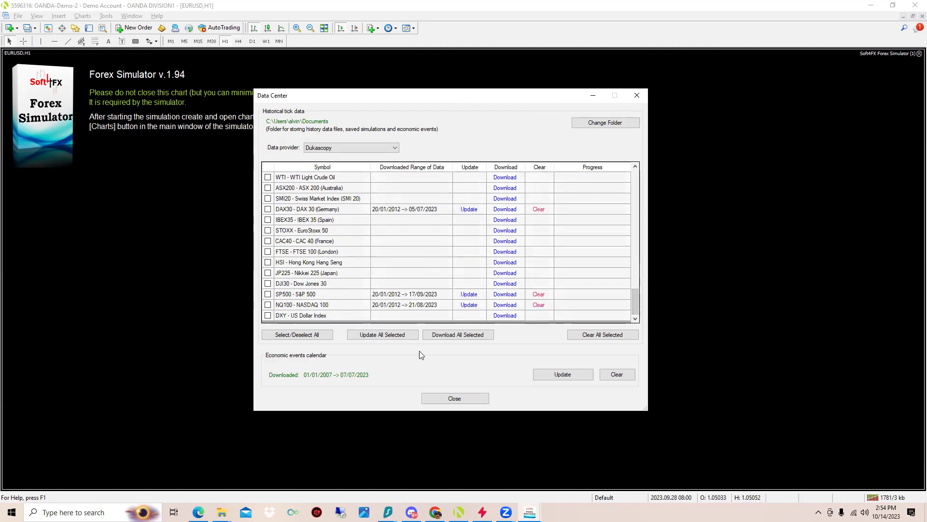
left_click_drag(632, 304, 625, 107)
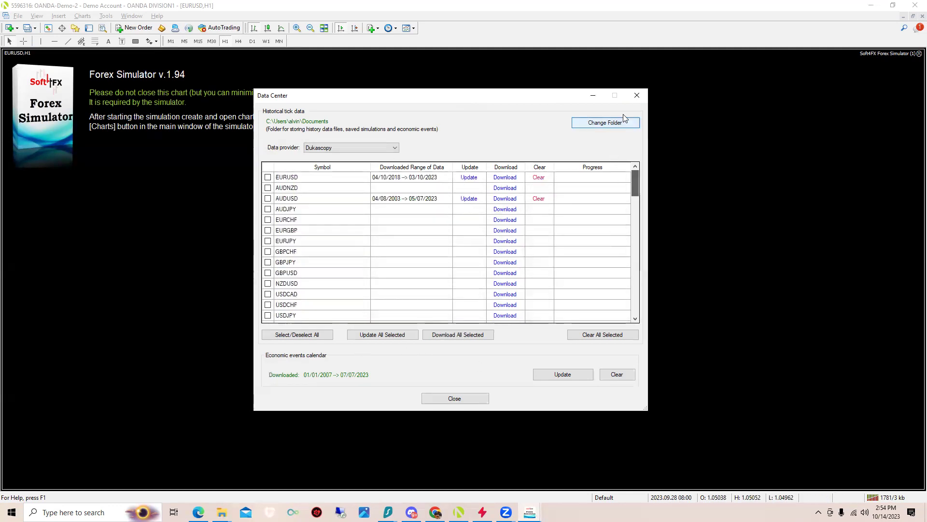
left_click(636, 98)
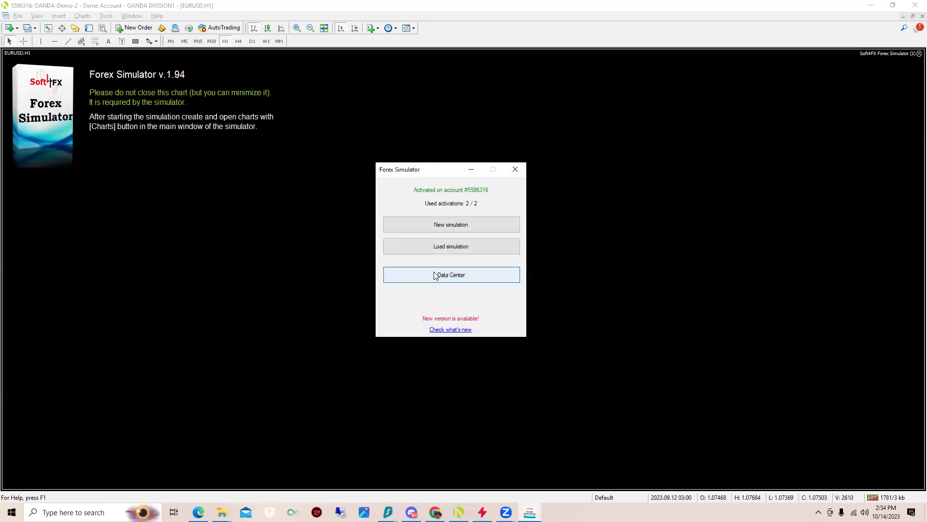
- Start a new simulation using Dukascopy data with a 04/11/2018 start date
left_click(472, 225)
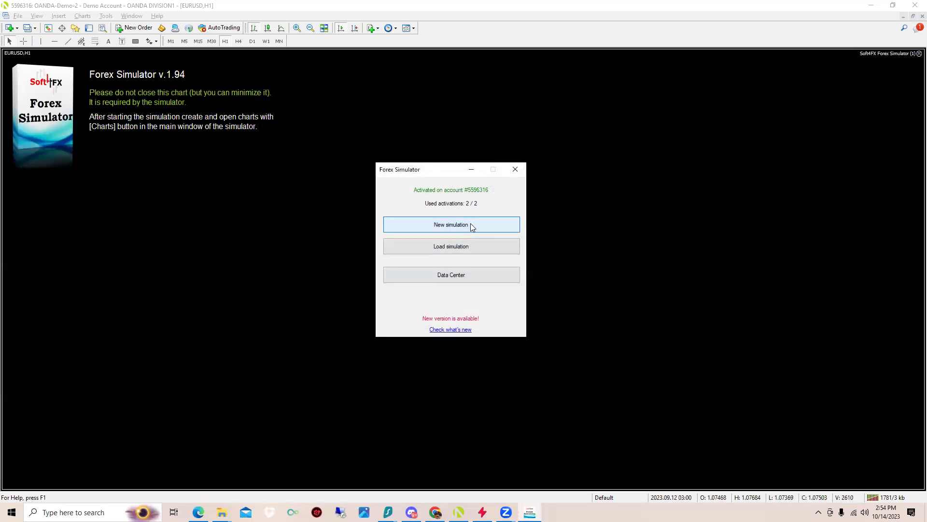
left_click(423, 129)
left_click(394, 134)
left_click(422, 129)
left_click(392, 136)
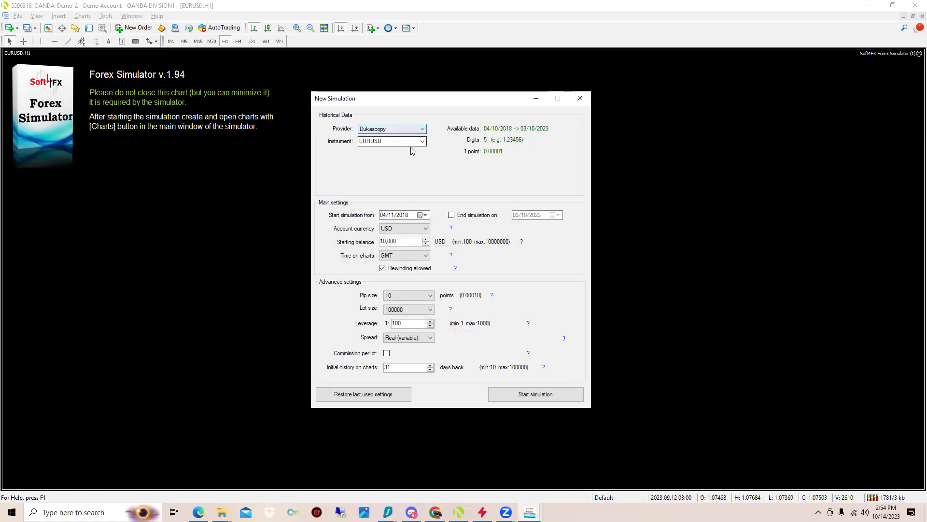
left_click(424, 215)
left_click(424, 215)
left_click(421, 215)
left_click(421, 228)
left_click(420, 228)
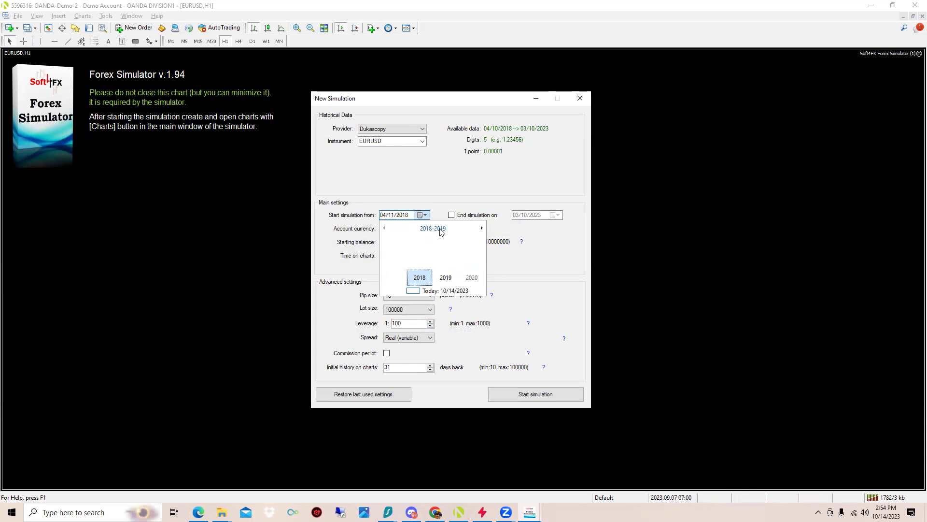
left_click(434, 165)
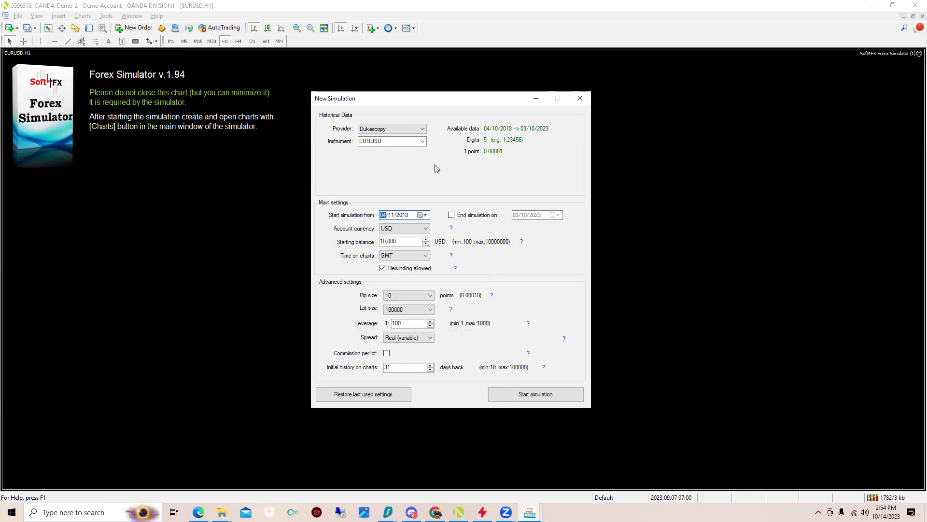
- Enter a 25,000 starting balance, keep GMT chart time, and leave leverage at 100
left_click_drag(411, 243, 365, 250)
type("25,000")
left_click(404, 256)
left_click(407, 264)
left_click(399, 259)
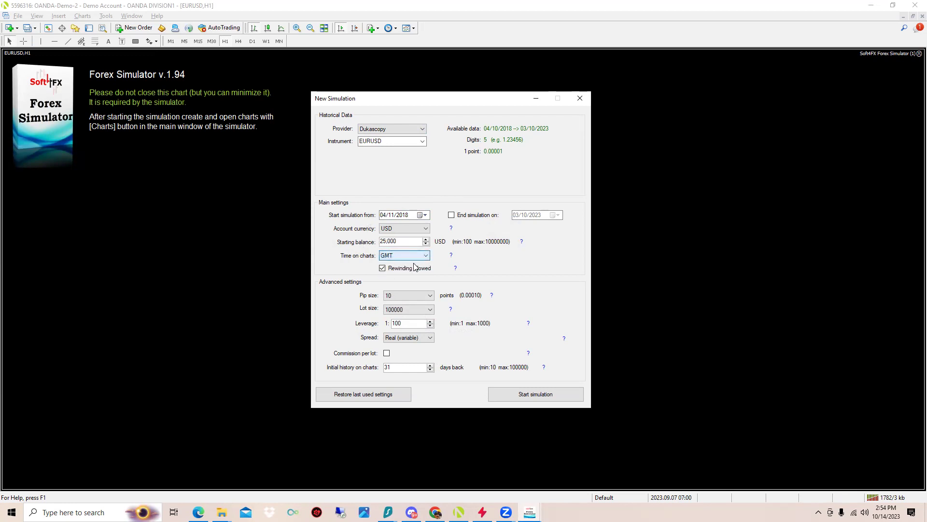
left_click(416, 296)
left_click(406, 302)
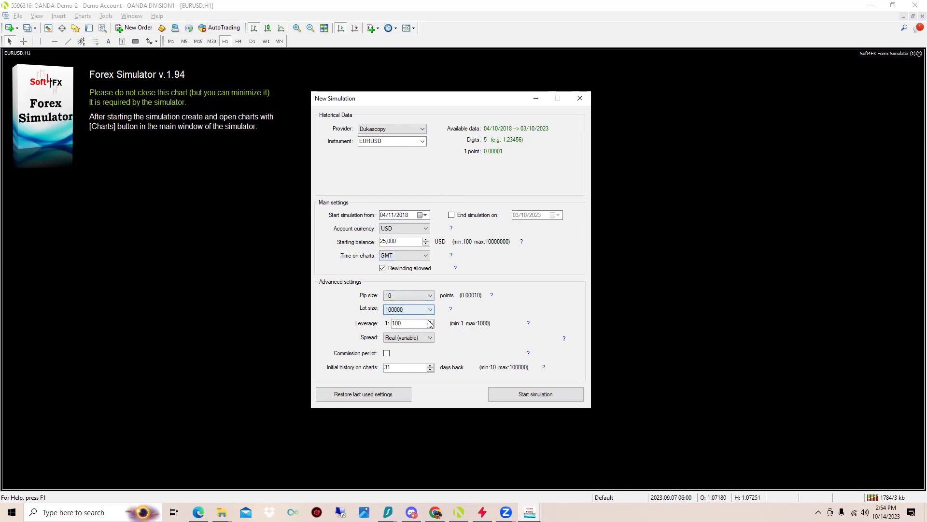
double_click(409, 324)
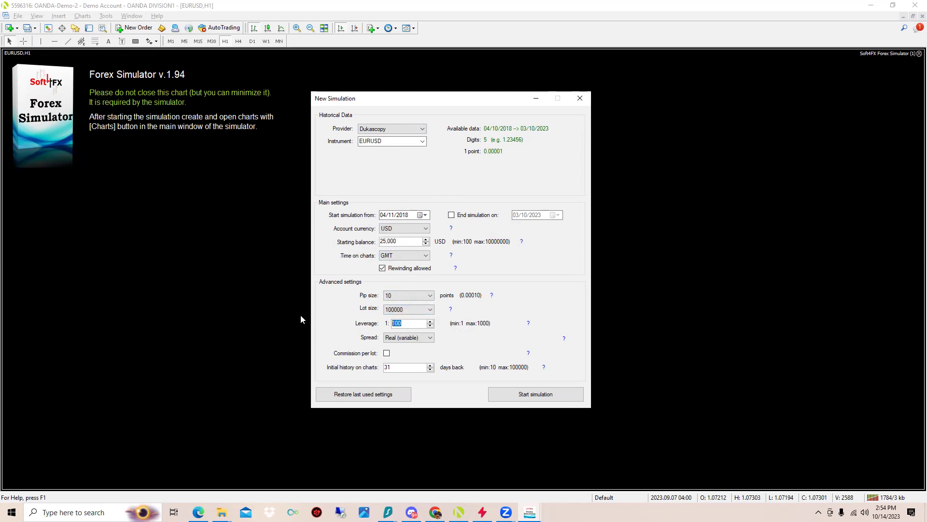
type("500")
double_click(418, 323)
type("100")
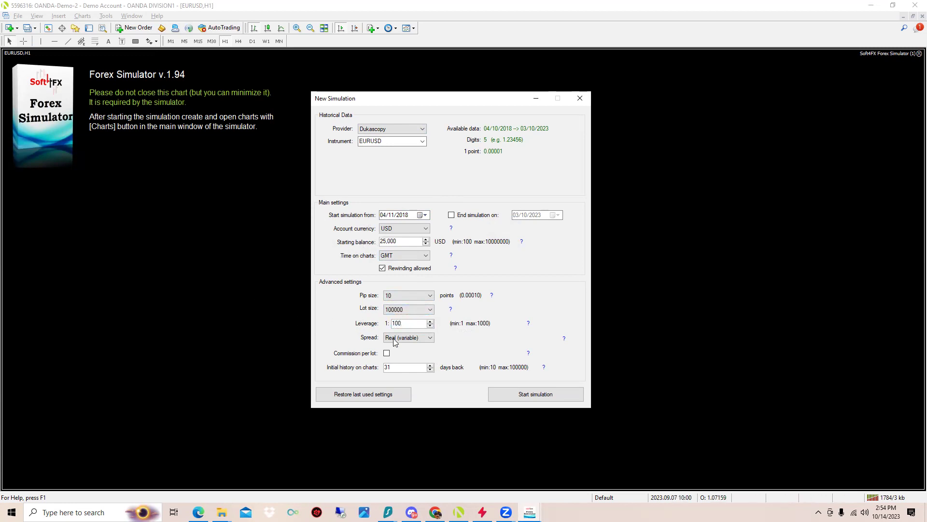
- Set the spread type to Fixed
left_click(395, 338)
left_click(401, 351)
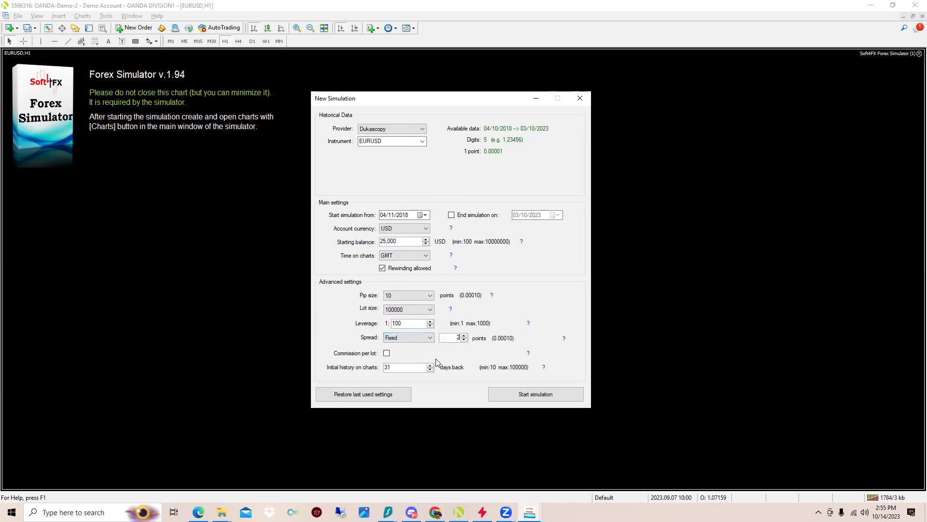
left_click(388, 341)
left_click(388, 341)
left_click(452, 341)
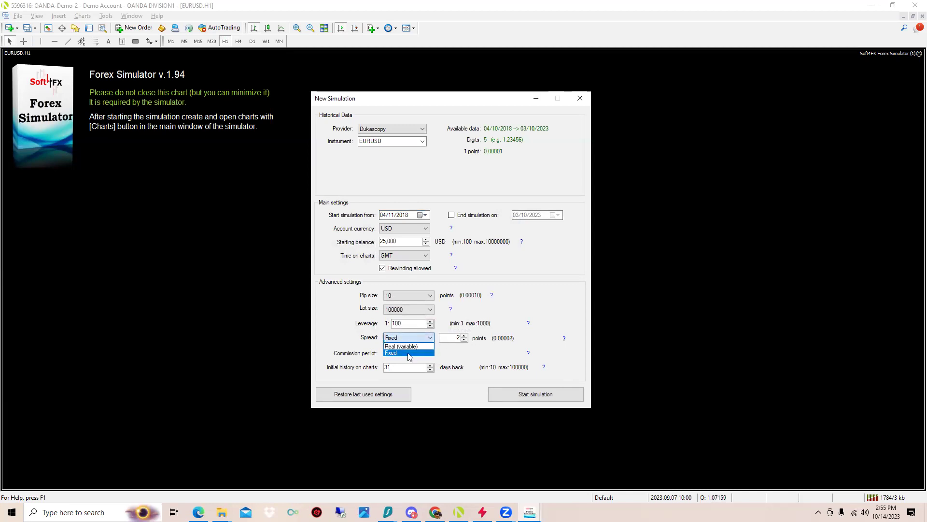
left_click(409, 353)
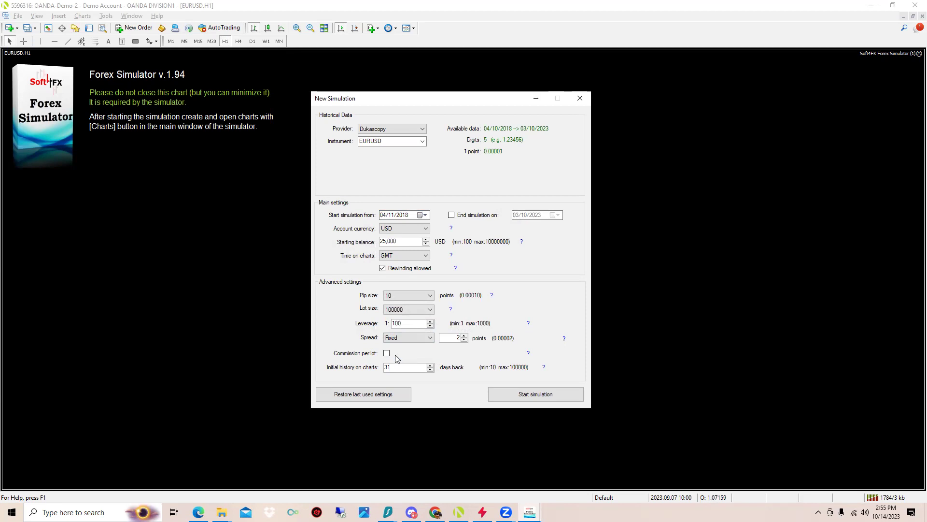
- Enable a 3.5 USD commission per lot, enter the initial history length, and start the simulation
left_click(386, 353)
double_click(401, 353)
type("3.5")
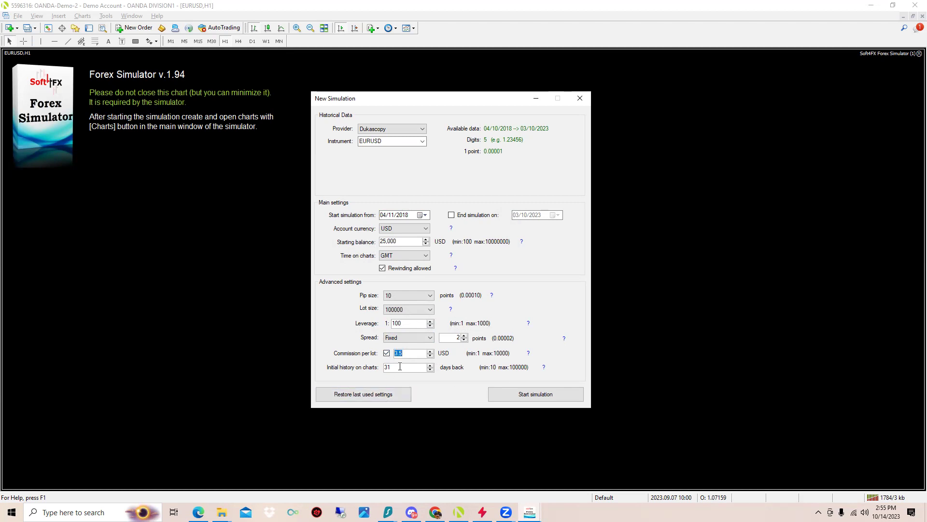
key("Tab")
type("10000000000000")
left_click(532, 393)
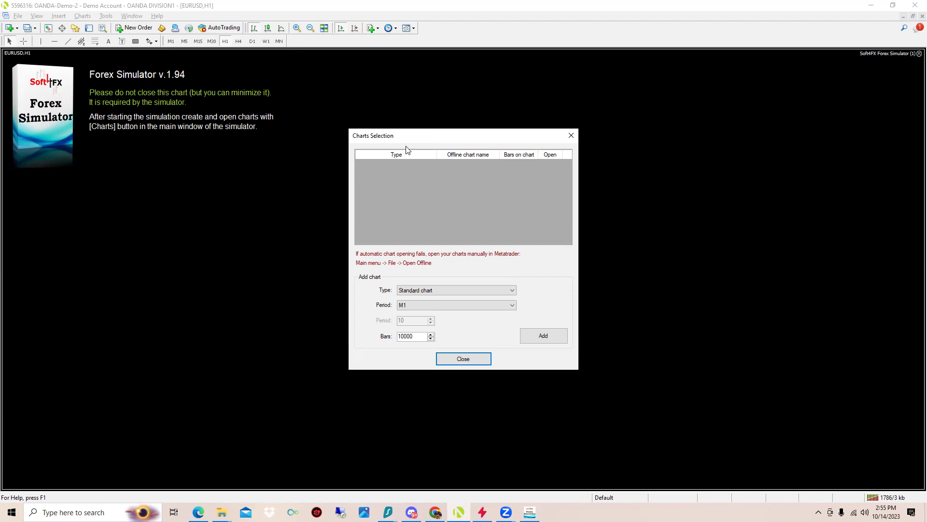
- Add a standard EURUSD chart with period M1
left_click_drag(412, 137, 408, 129)
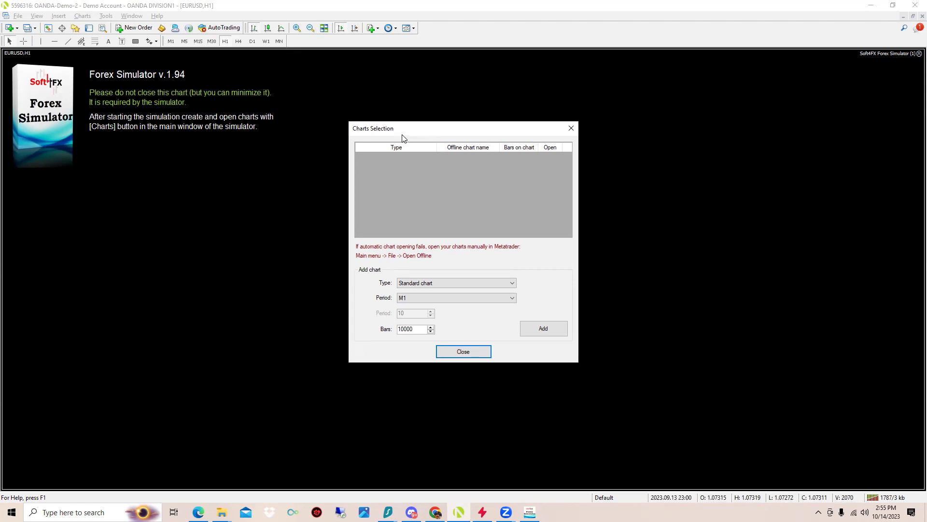
left_click(423, 302)
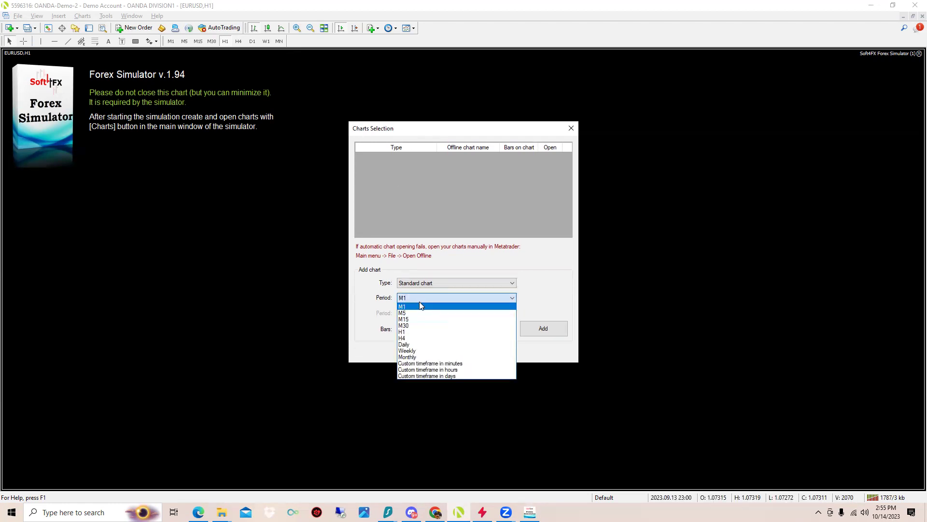
left_click(451, 309)
left_click(428, 295)
left_click(428, 296)
left_click(552, 328)
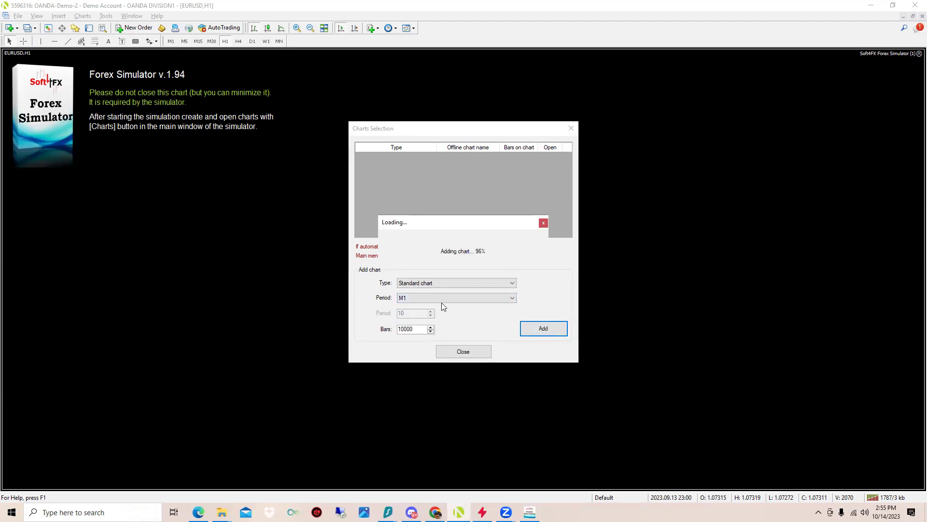
- Add a 15-second seconds chart
left_click(437, 282)
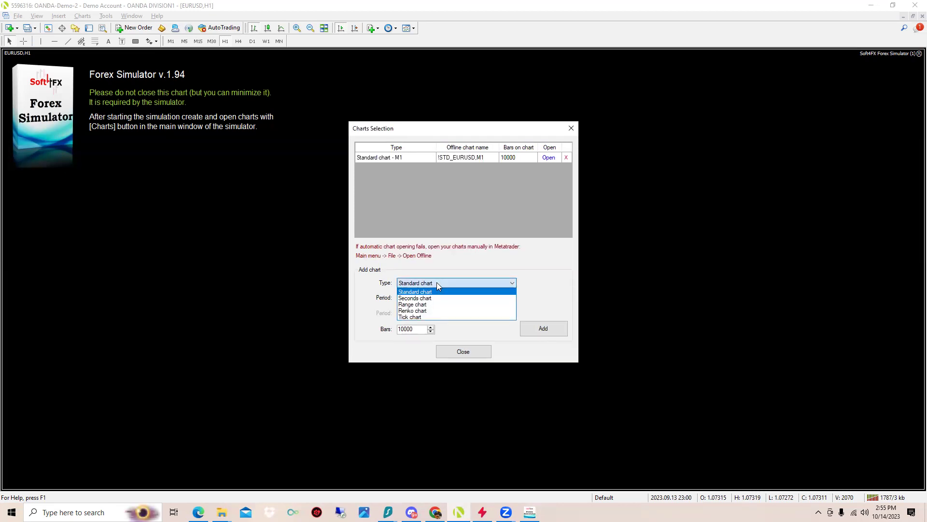
left_click(436, 282)
left_click(437, 282)
left_click(437, 283)
left_click(437, 283)
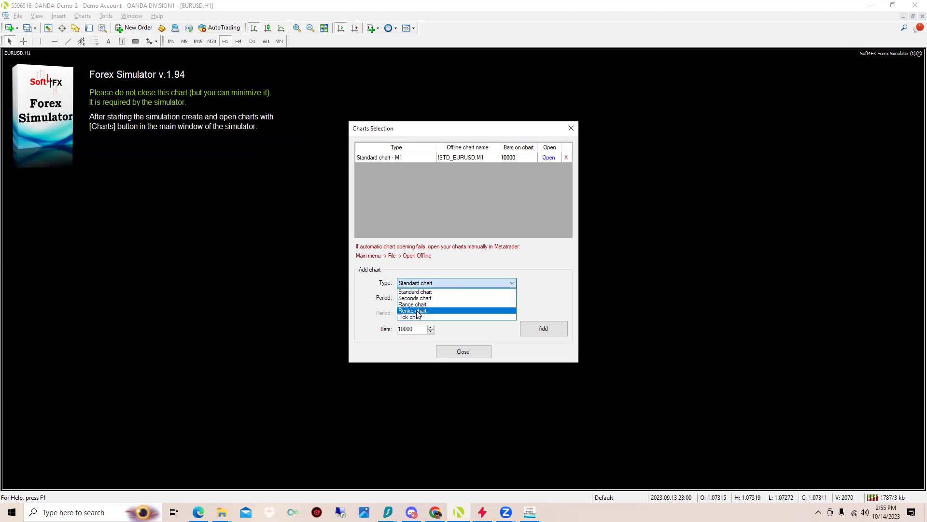
left_click(423, 300)
type("15")
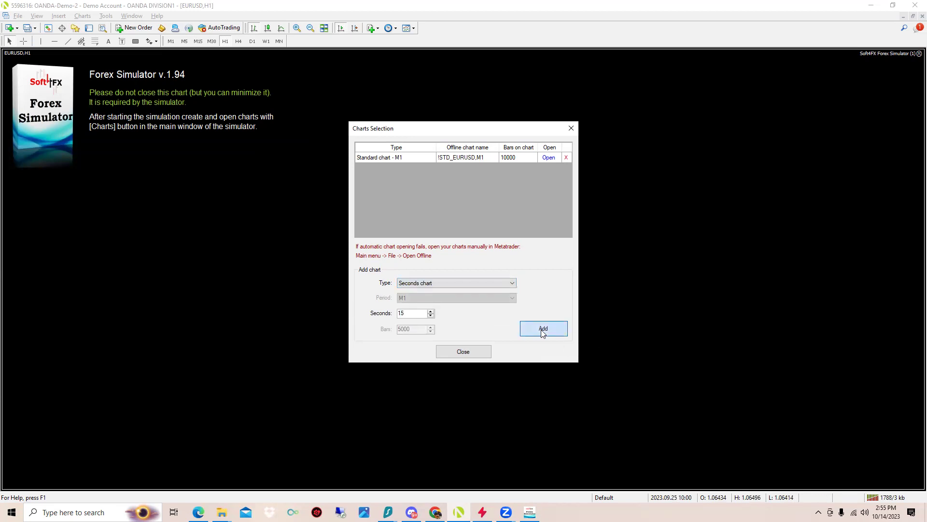
left_click(527, 328)
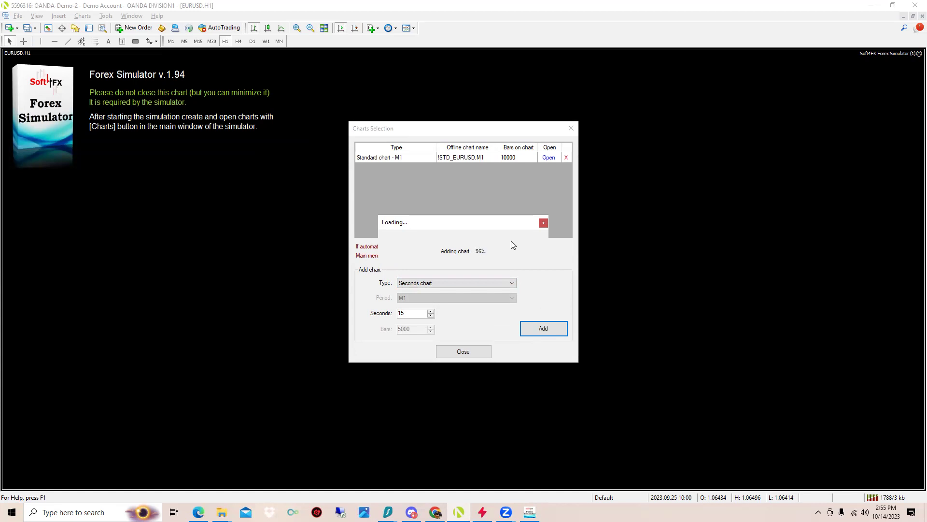
- Switch the chart type back to Standard with period H1
left_click(425, 282)
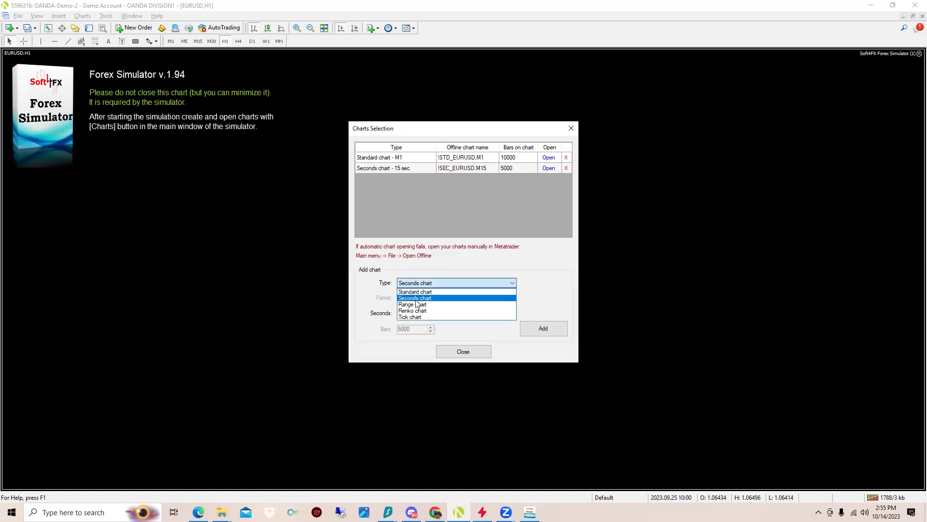
left_click(421, 290)
left_click(418, 298)
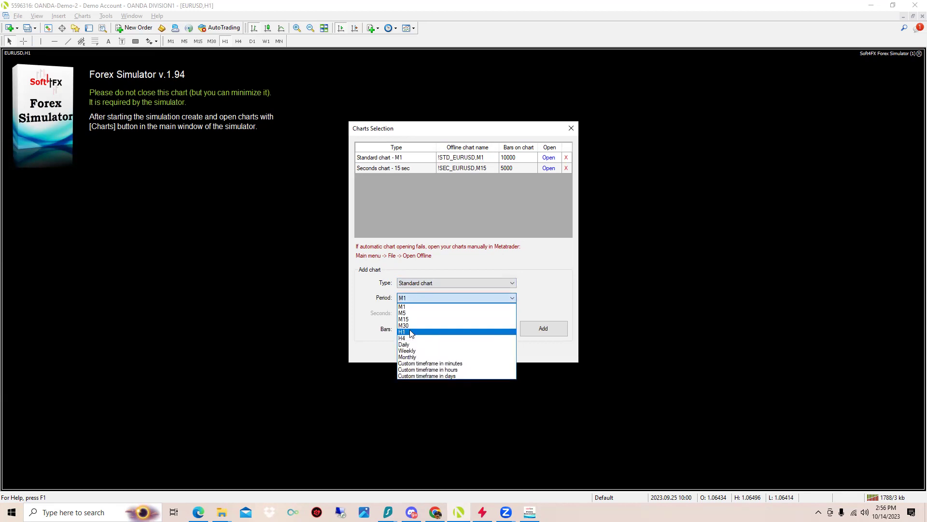
left_click(407, 332)
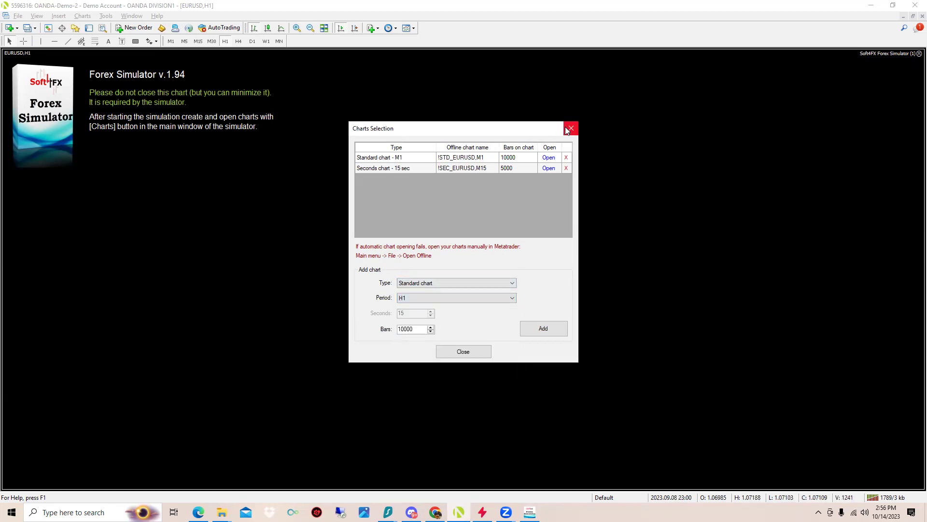
- Open the standard M1 EURUSD chart from the simulator's chart list
left_click(477, 352)
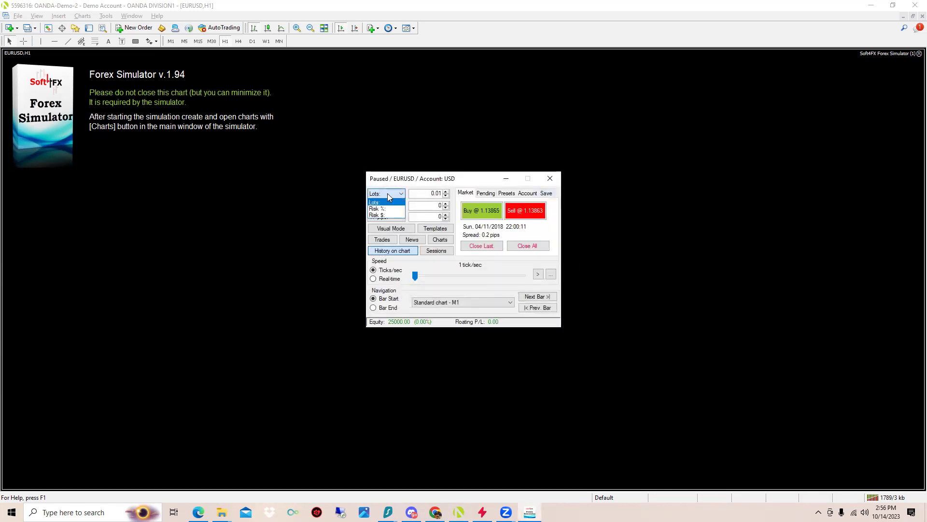
left_click(440, 240)
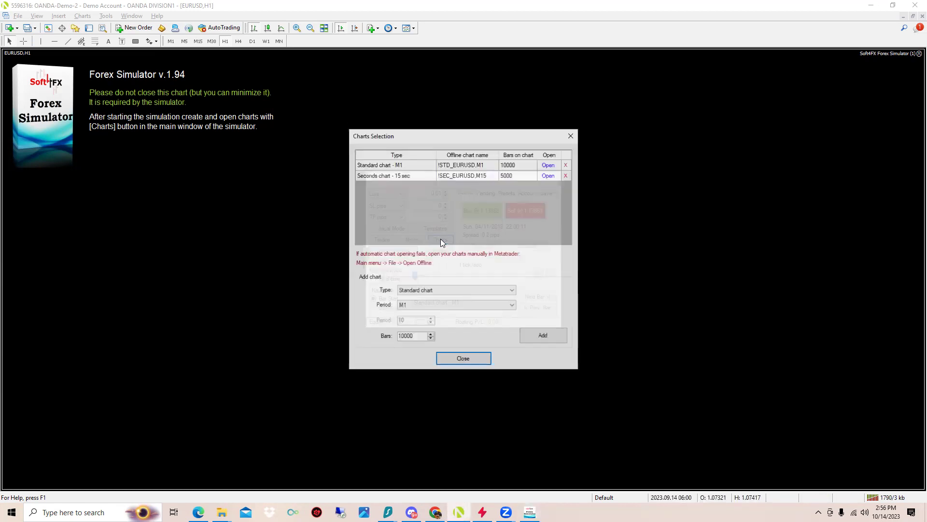
left_click(549, 165)
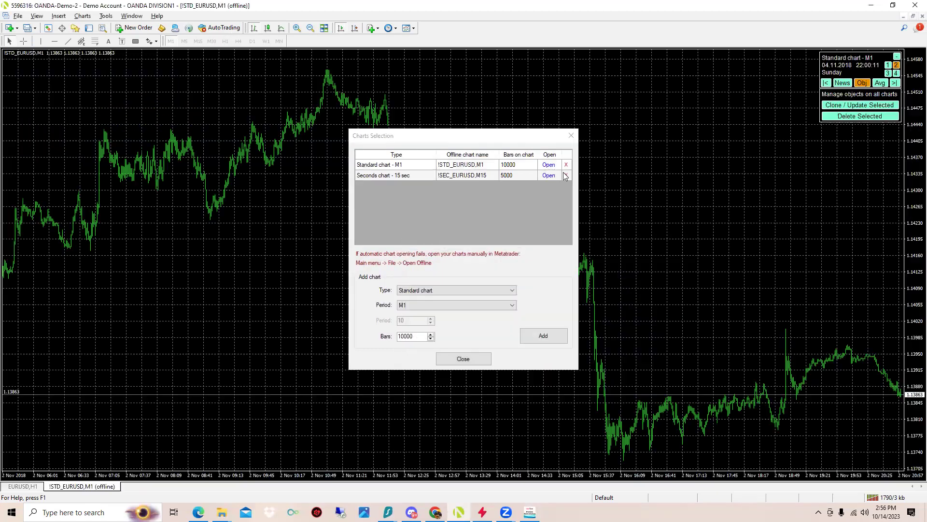
right_click(645, 182)
left_click(590, 135)
left_click(565, 139)
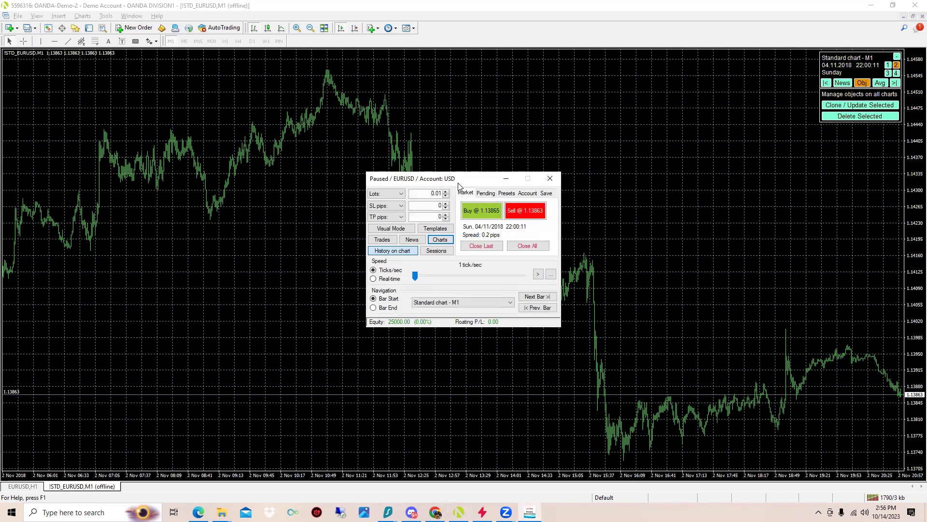
- Show the chart as zoomed-in candlesticks with the grid hidden
right_click(400, 188)
left_click(312, 117)
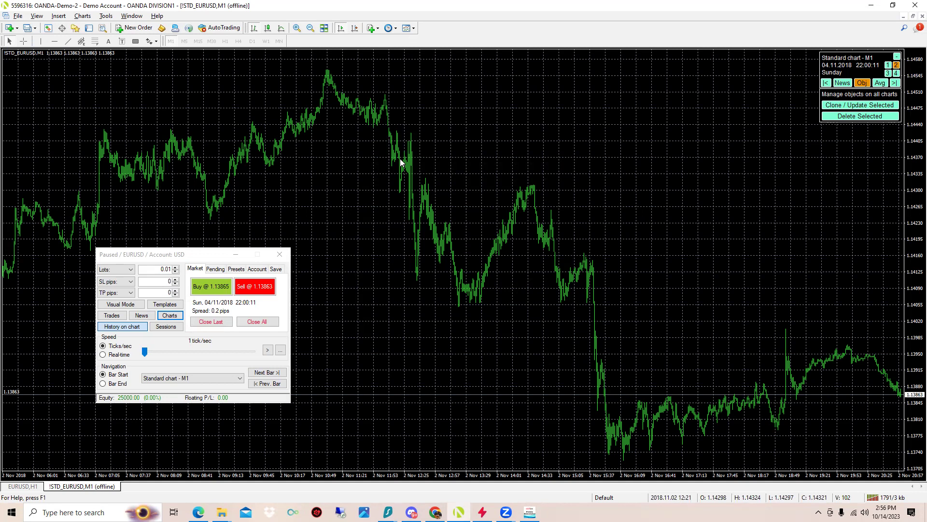
left_click(296, 28)
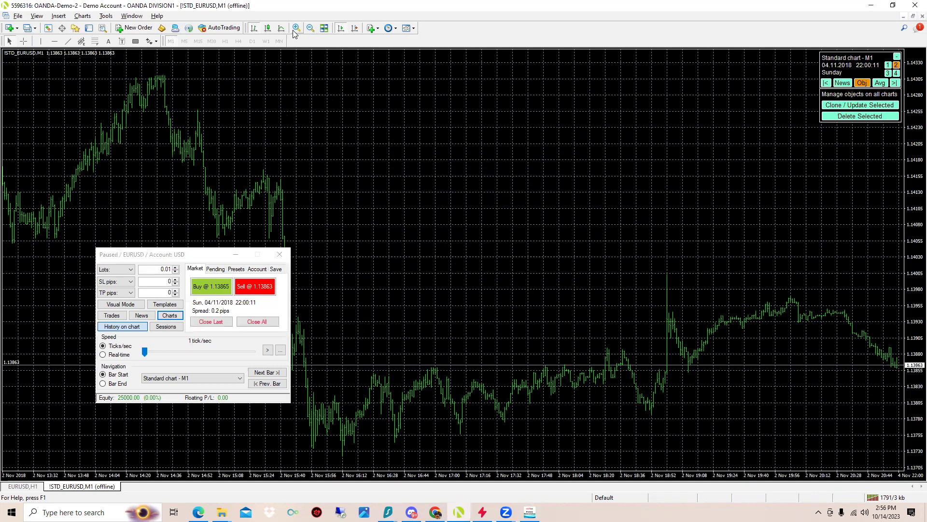
left_click(296, 28)
left_click(297, 28)
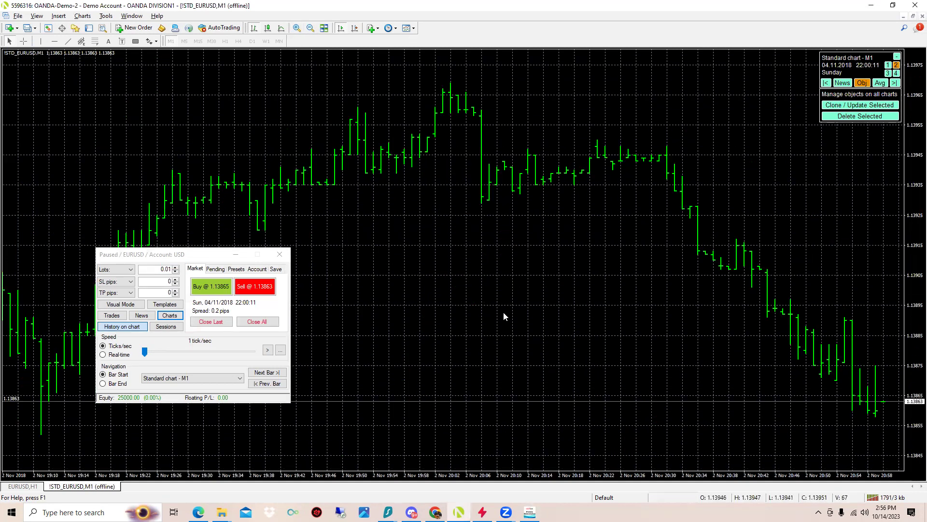
left_click(310, 28)
left_click(310, 28)
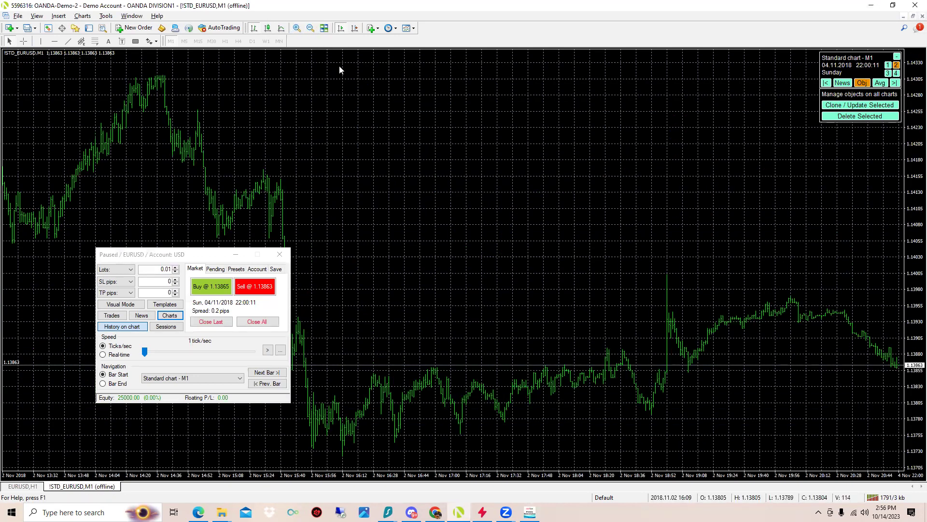
left_click(296, 28)
left_click(311, 28)
left_click(265, 31)
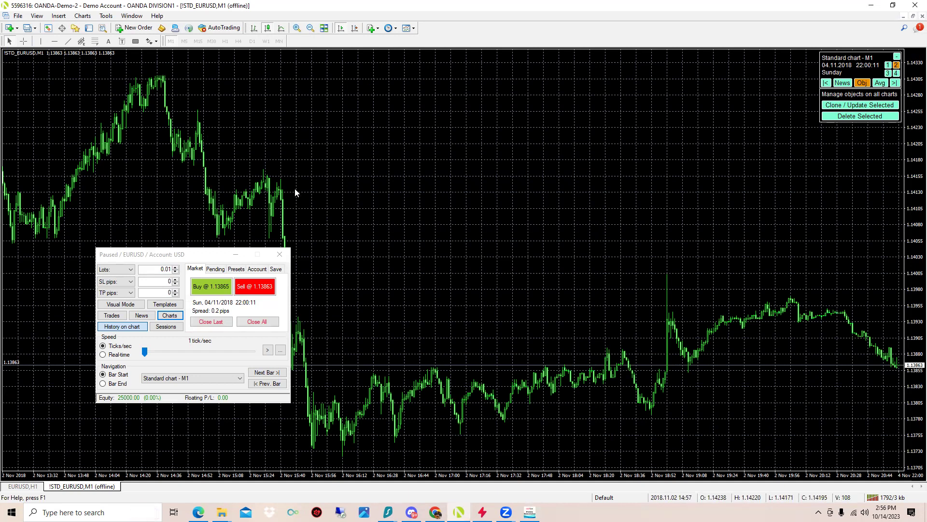
key("ctrl+g")
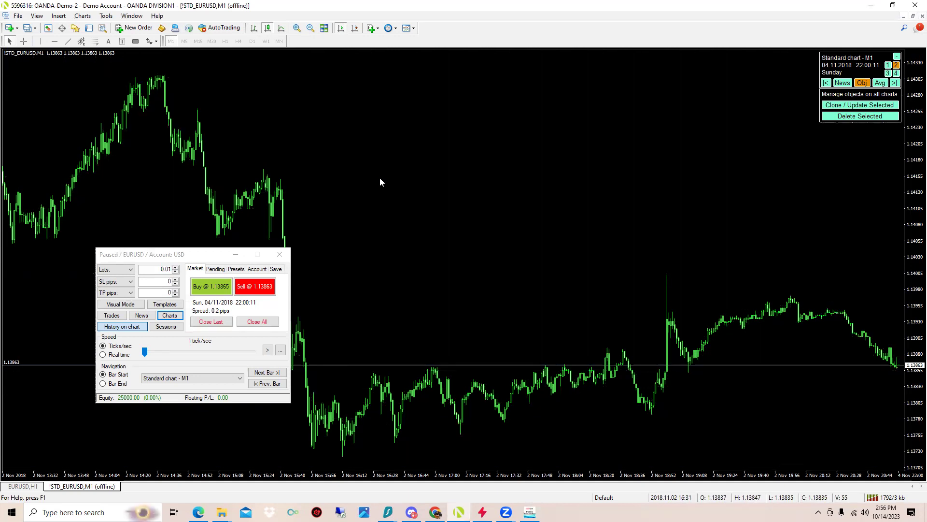
left_click(297, 28)
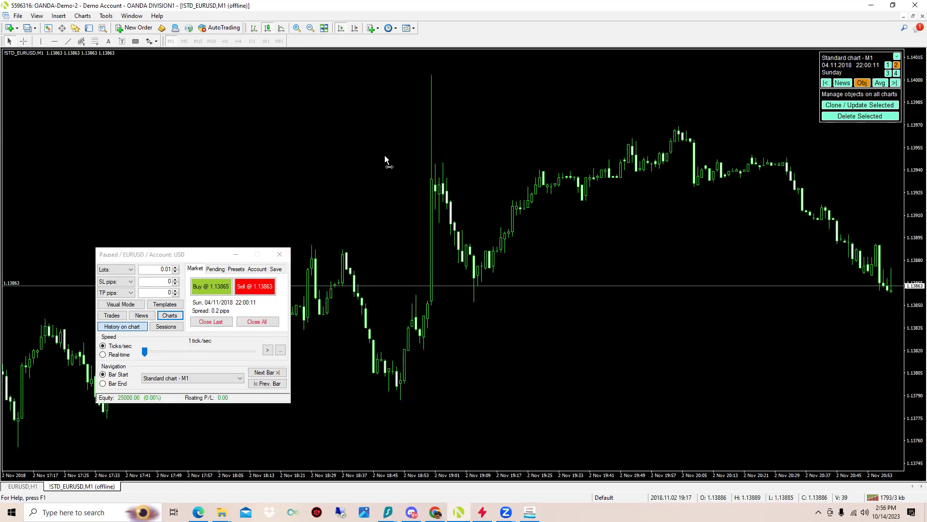
- Set the chart background colour to White in the chart Properties
right_click(462, 156)
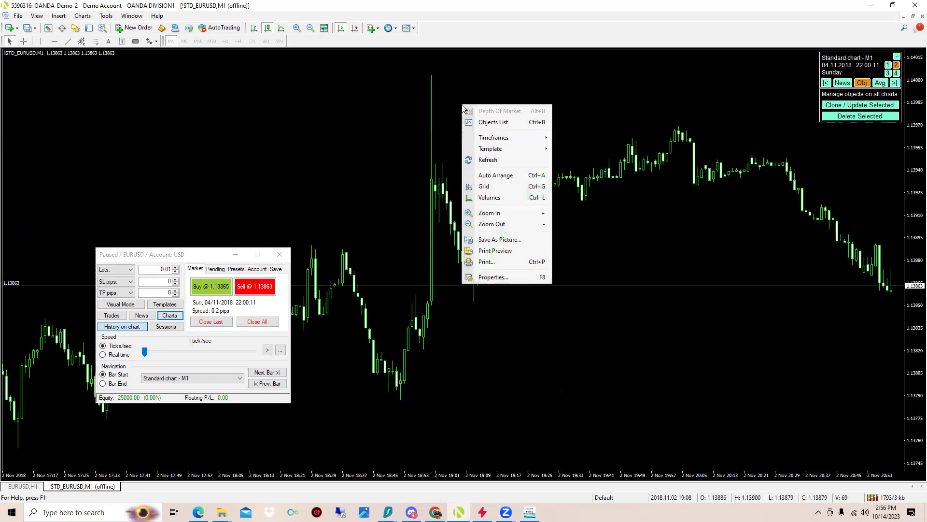
left_click(520, 357)
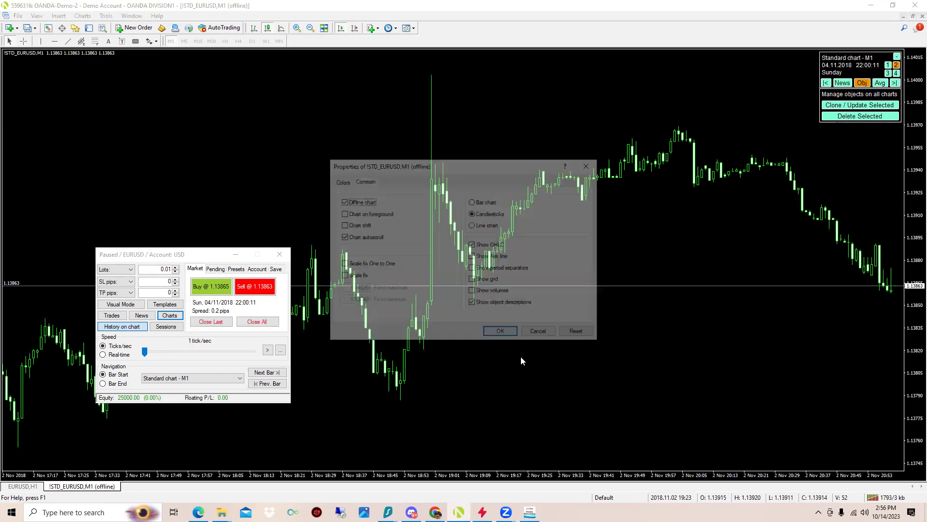
left_click(341, 183)
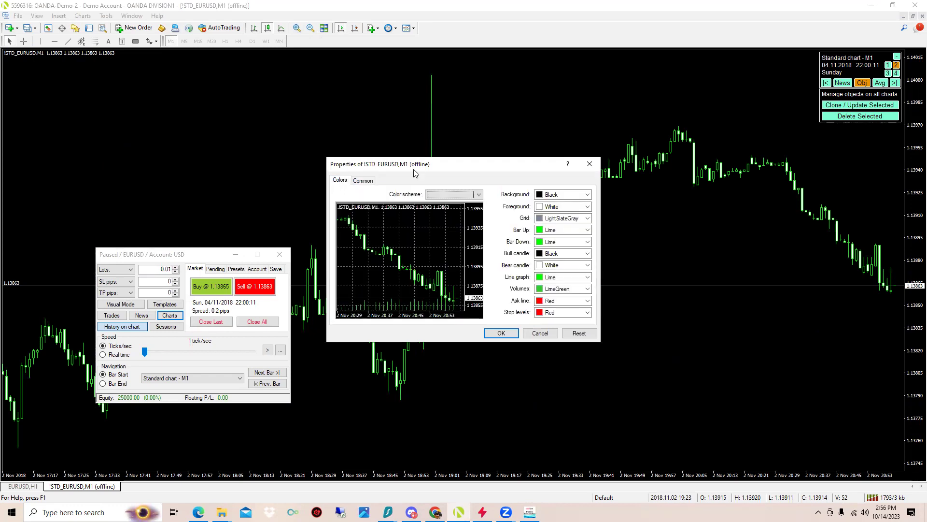
left_click_drag(379, 164, 355, 145)
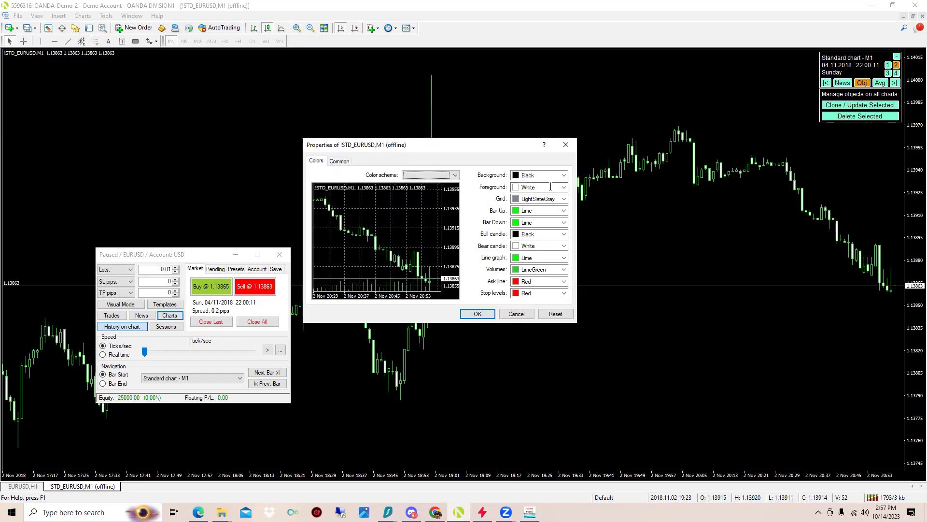
left_click(564, 176)
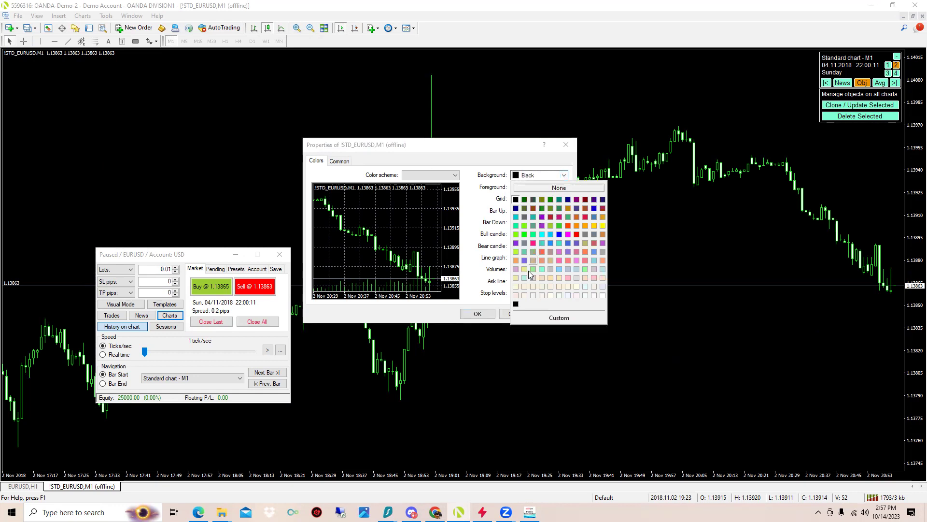
left_click(524, 217)
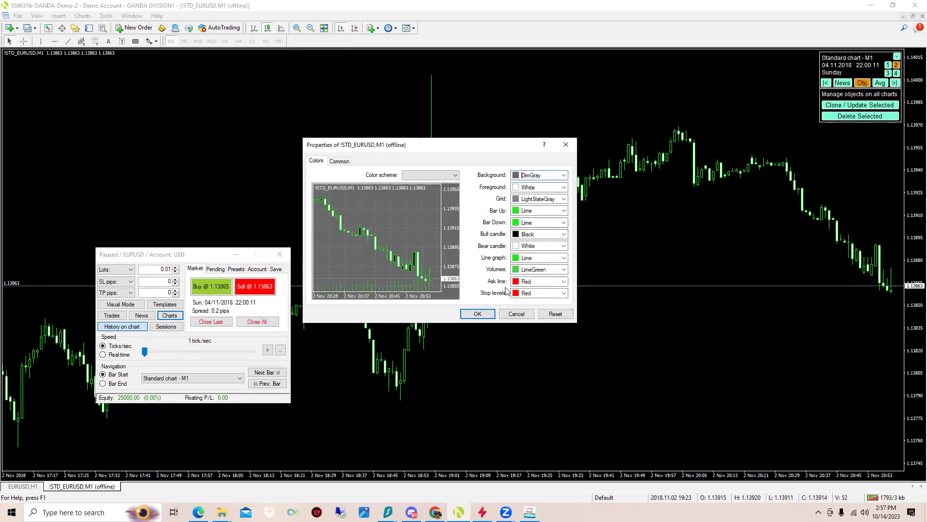
left_click(492, 314)
right_click(498, 211)
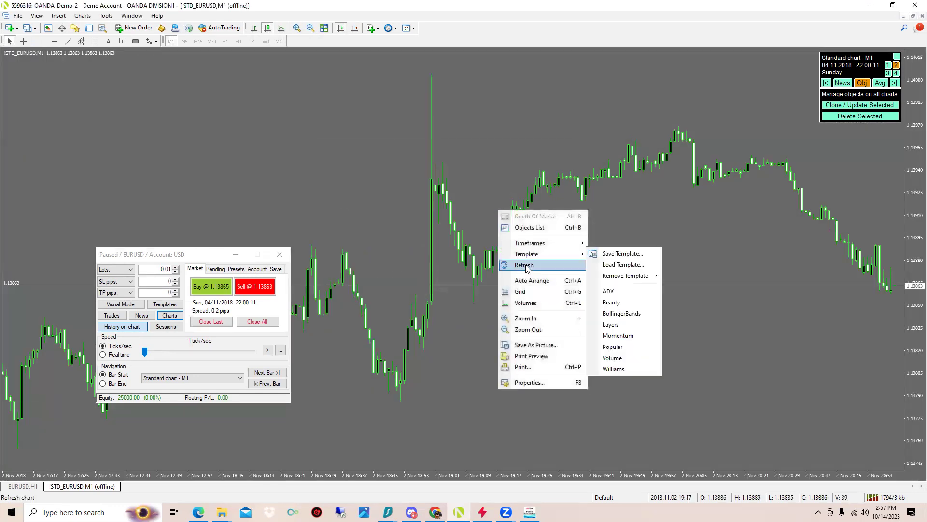
left_click(526, 383)
left_click(587, 194)
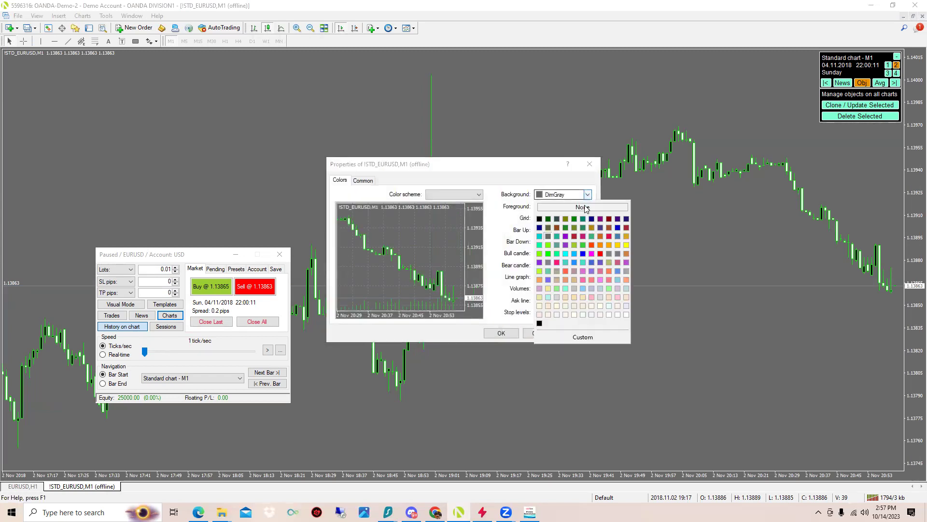
left_click(626, 314)
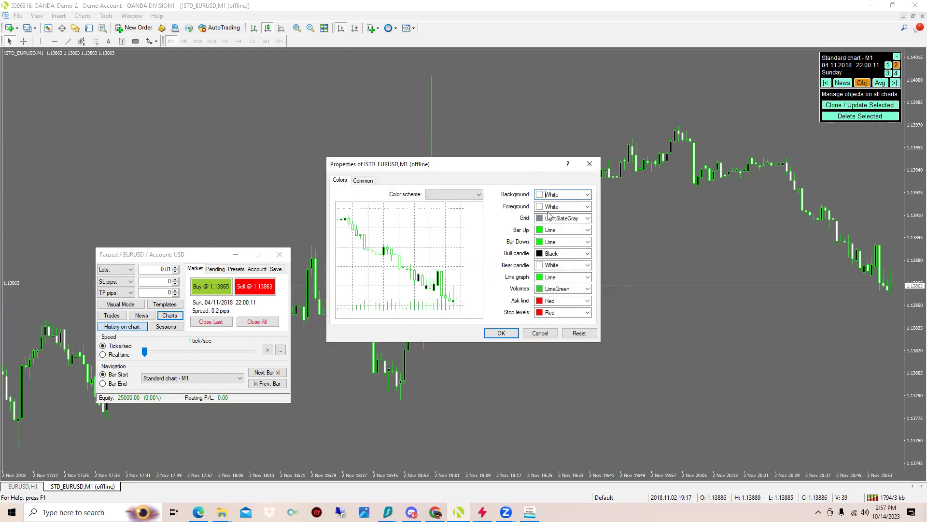
- Set Bar Down and Bear candle colours to Black and Bull candle to Lime
left_click(587, 230)
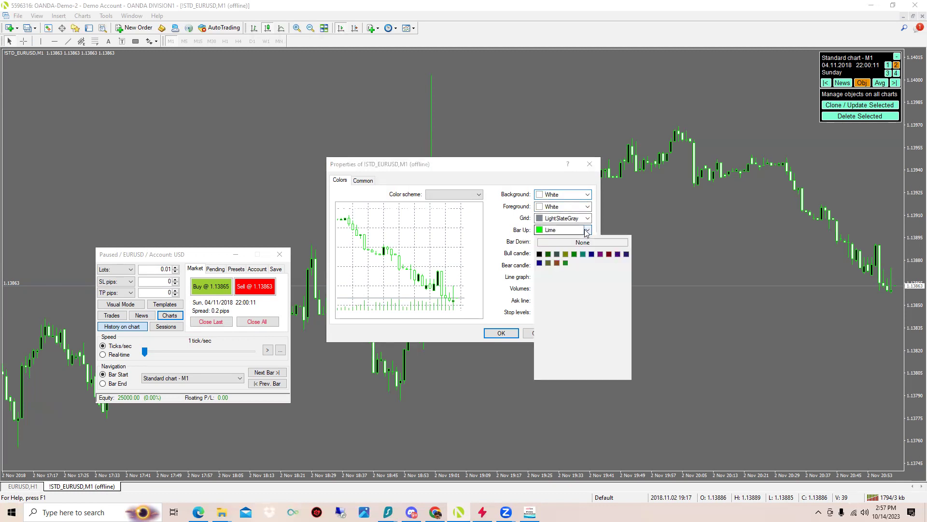
left_click(589, 231)
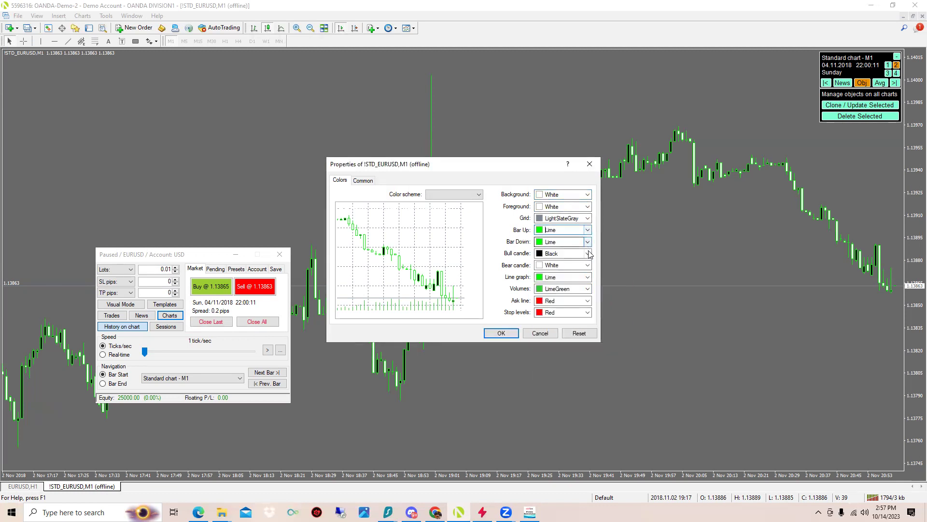
left_click(588, 230)
left_click(588, 235)
left_click(588, 242)
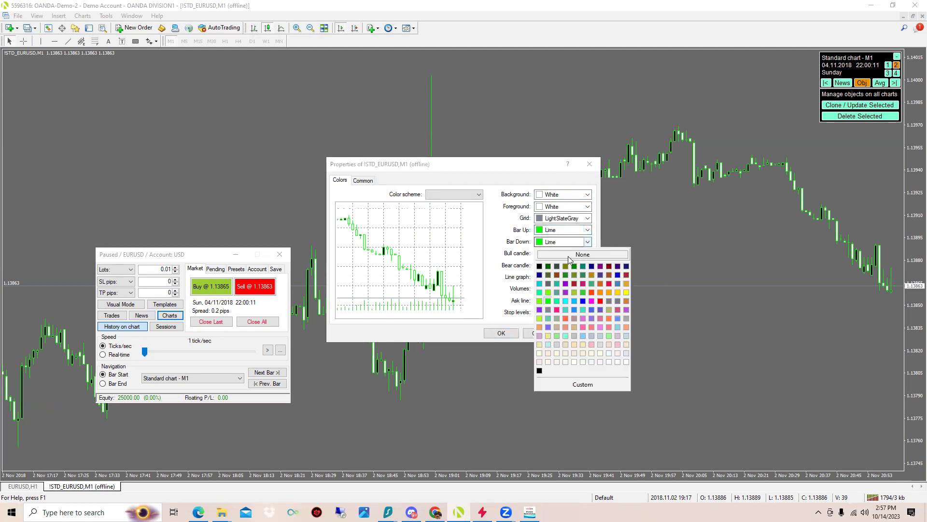
left_click(539, 266)
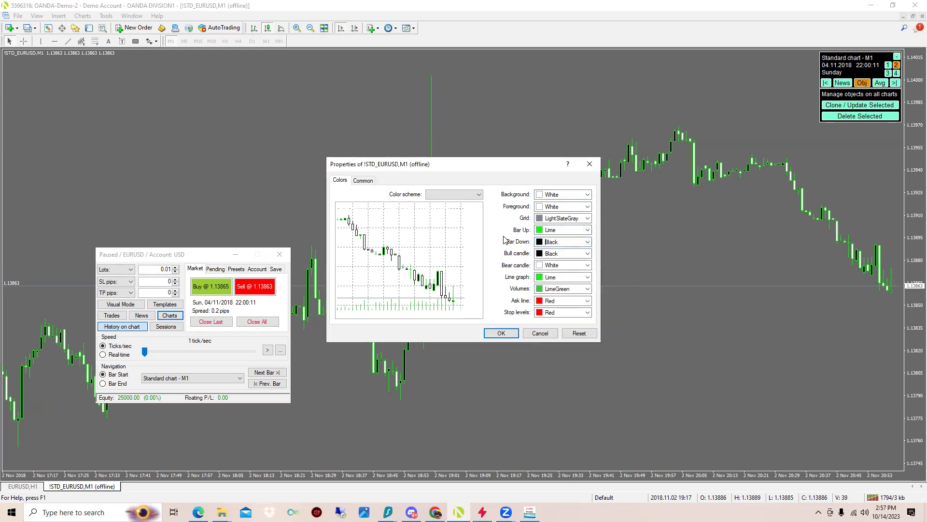
left_click(588, 265)
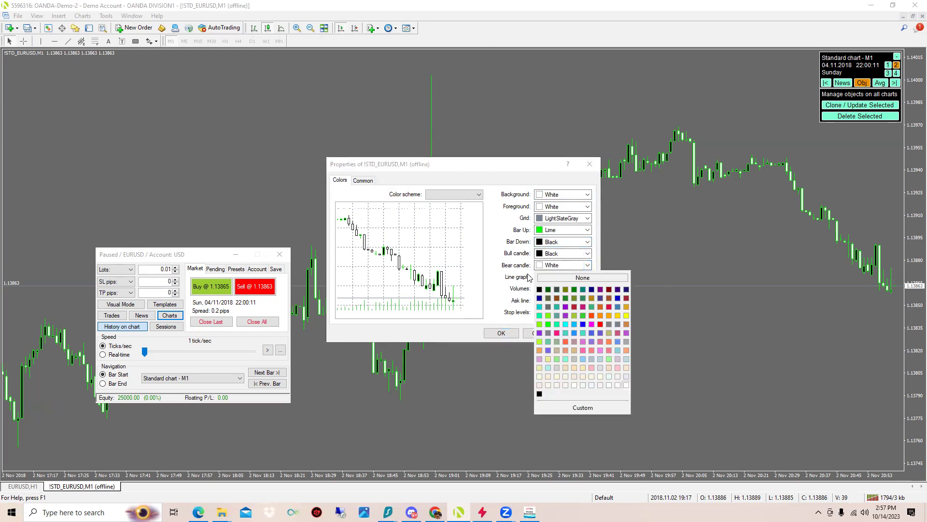
left_click(540, 289)
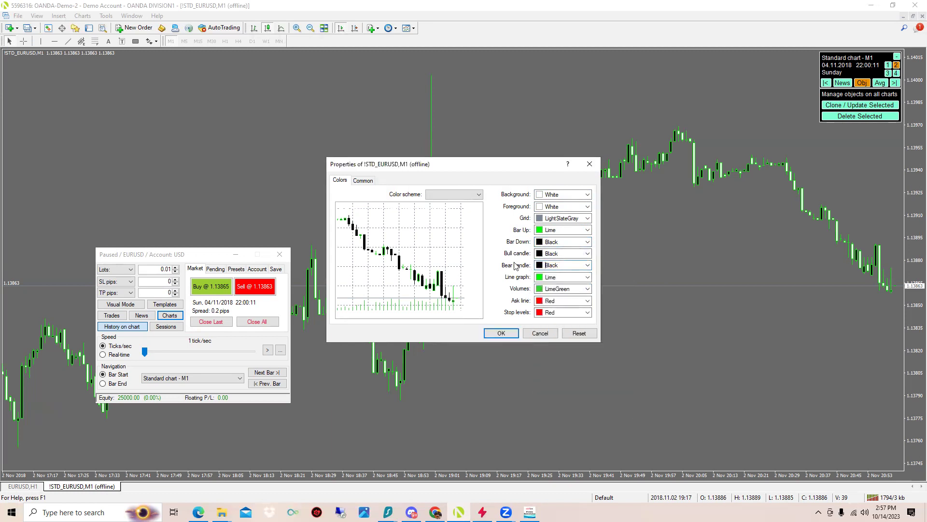
left_click(586, 255)
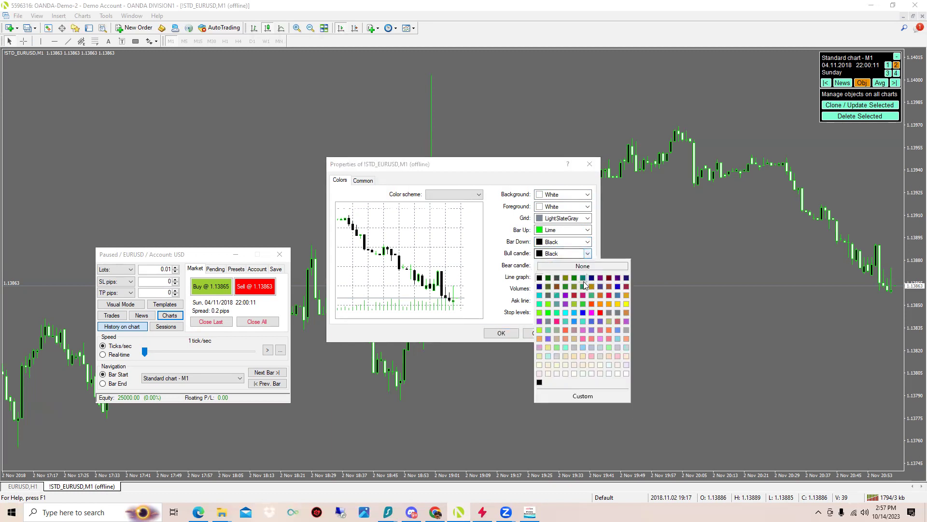
left_click(539, 313)
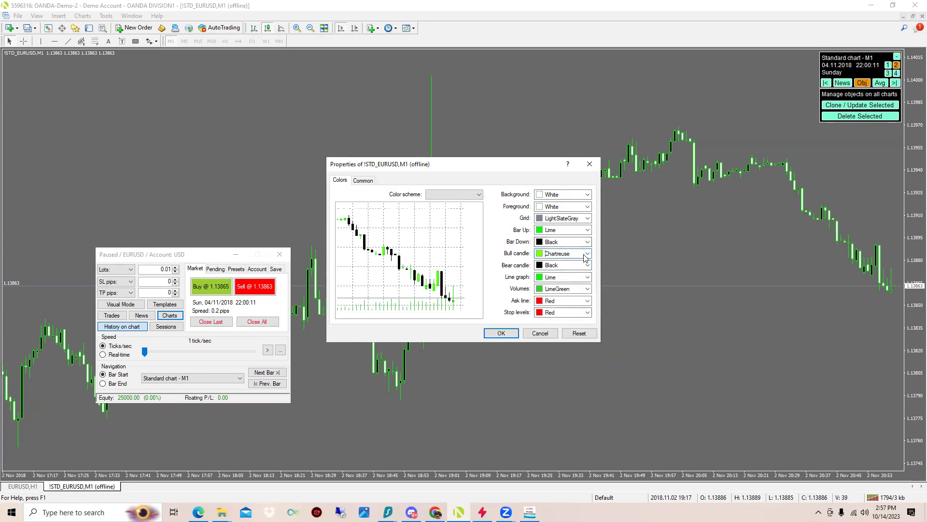
left_click(586, 255)
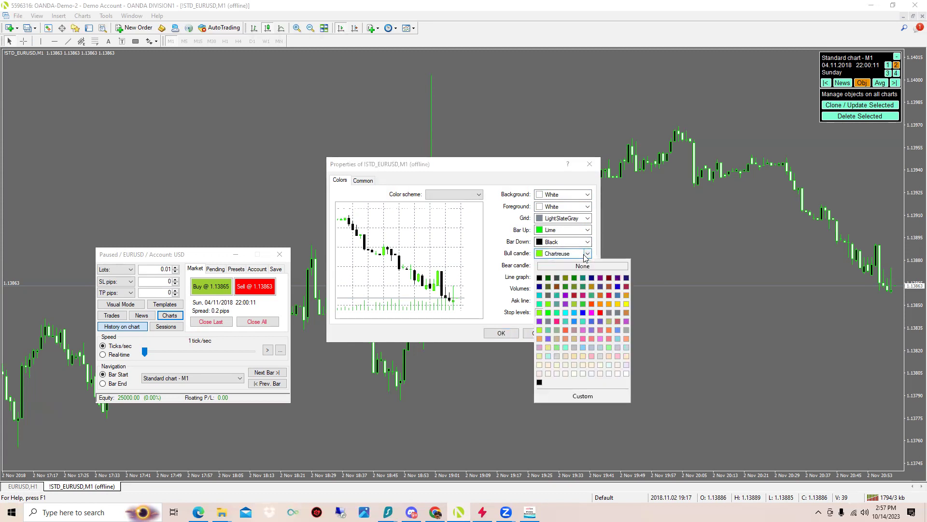
left_click(548, 313)
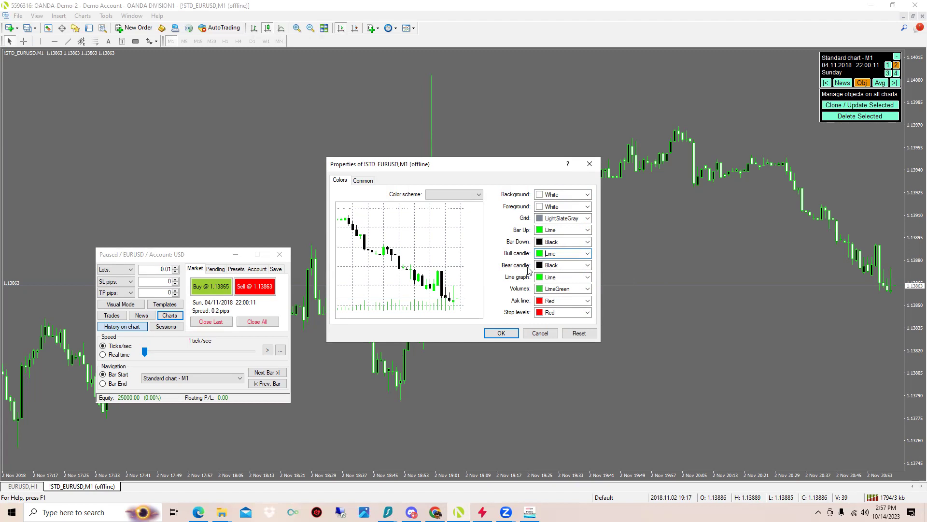
- Apply the new chart colours with OK
left_click(502, 333)
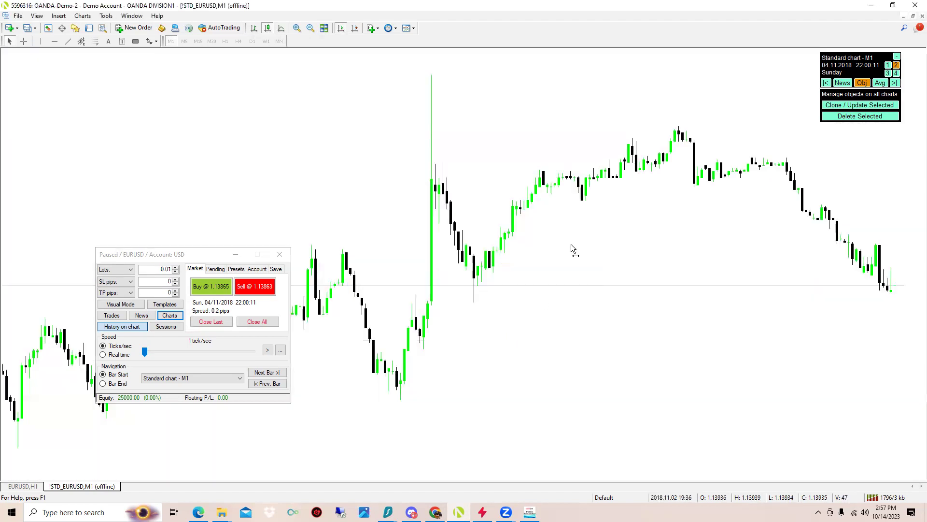
right_click(501, 168)
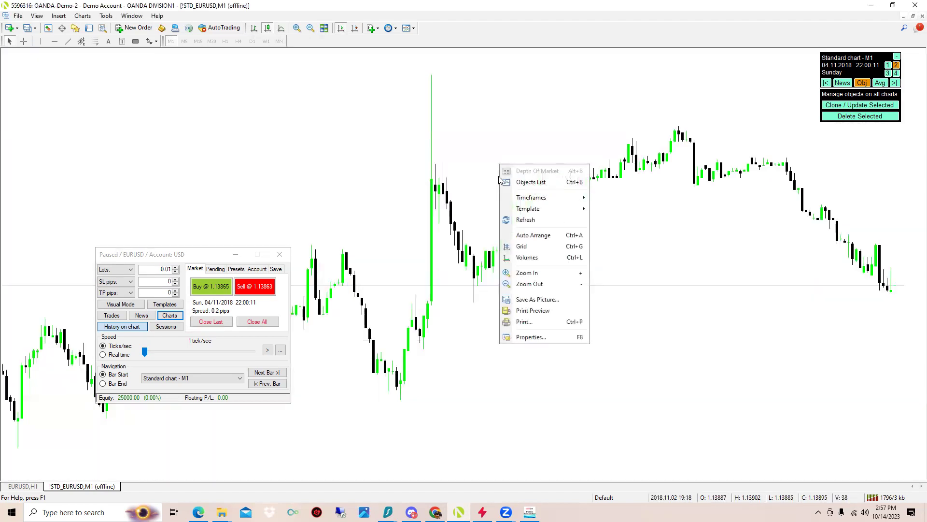
key("Escape")
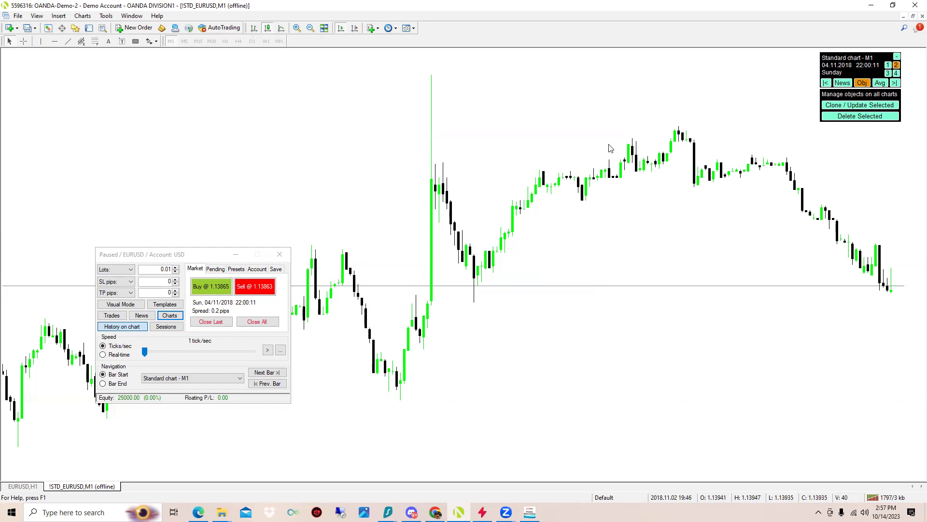
- Reset the chart zoom and drag the trading panel up near the chart top
key("minus")
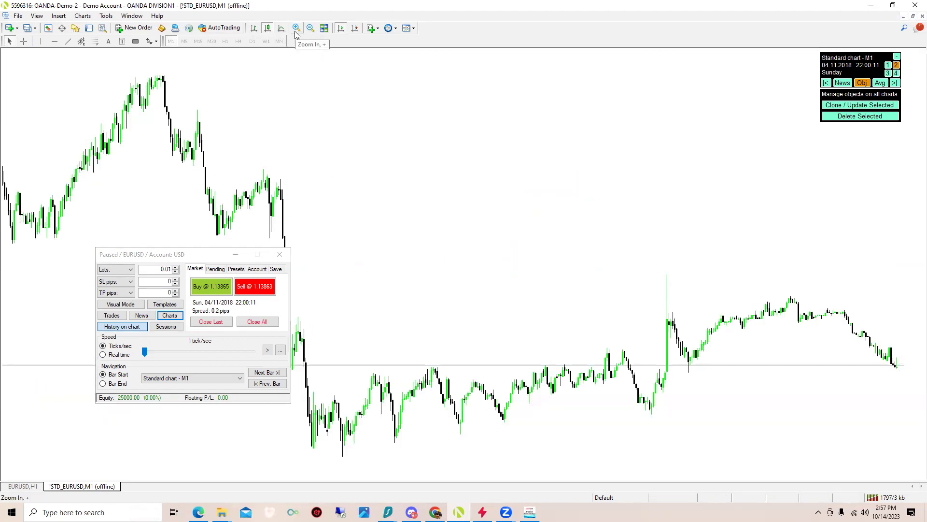
left_click(311, 27)
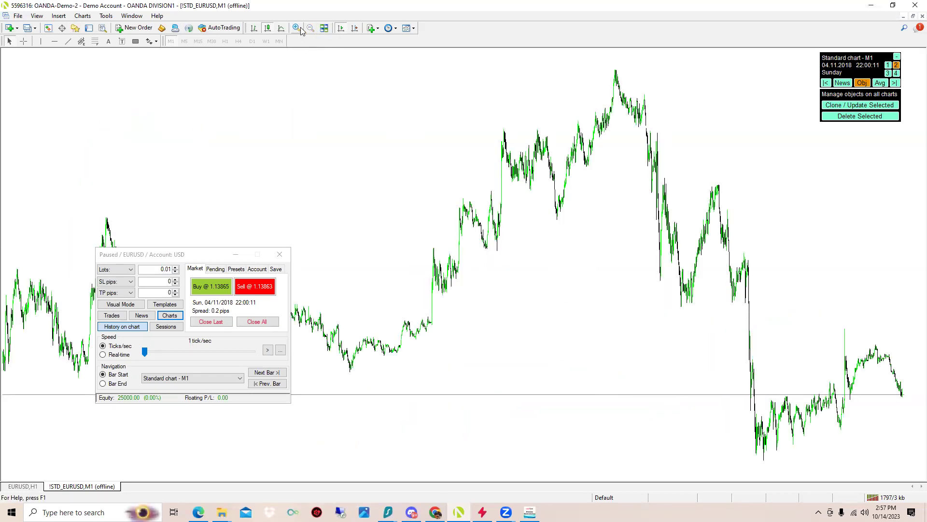
left_click(299, 29)
left_click(299, 29)
left_click(299, 29)
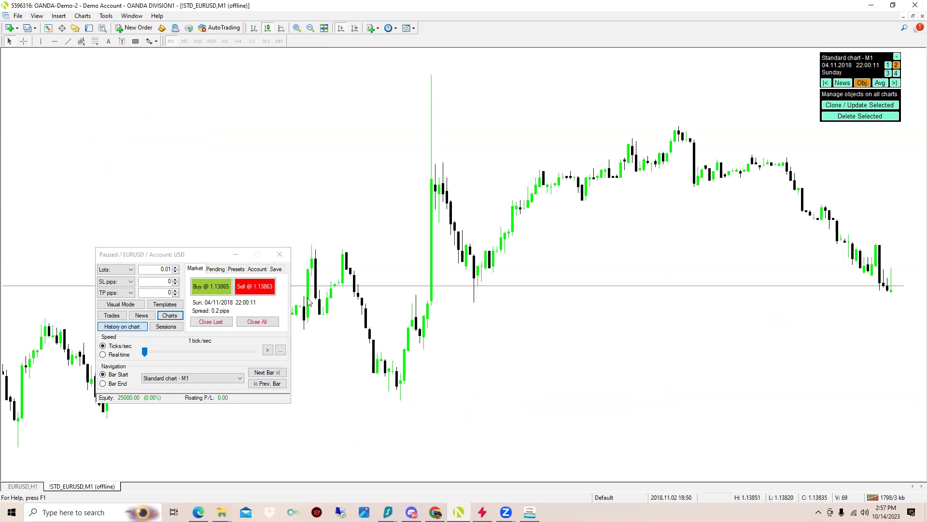
left_click_drag(174, 256, 195, 124)
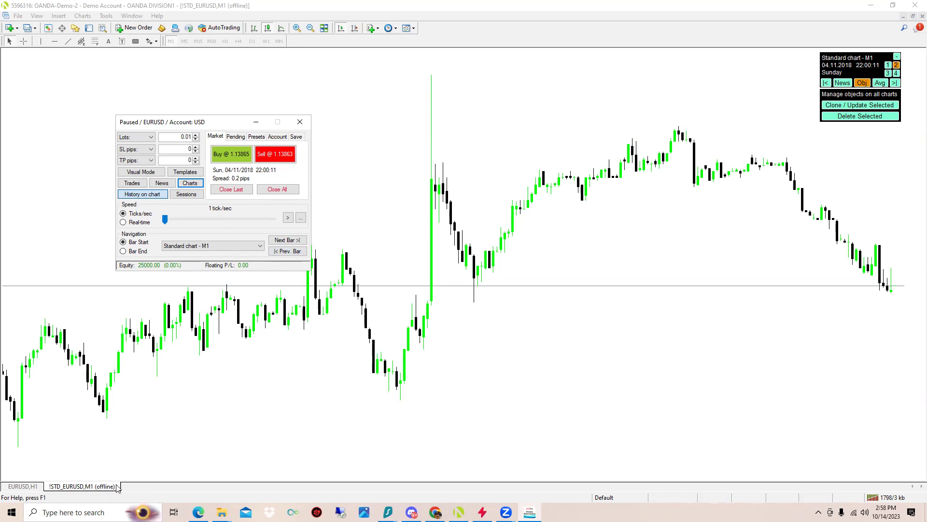
- Open the 15-second seconds chart from the simulator's chart list
left_click(190, 183)
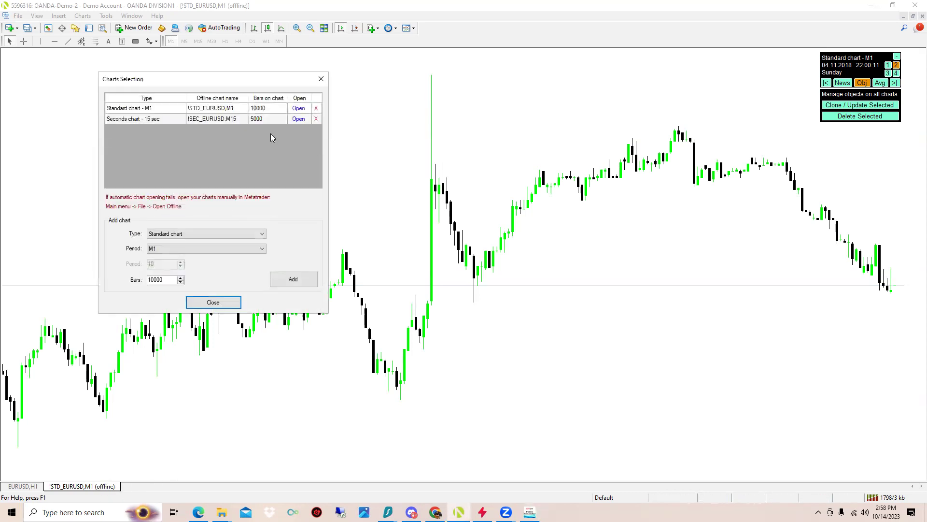
left_click(299, 119)
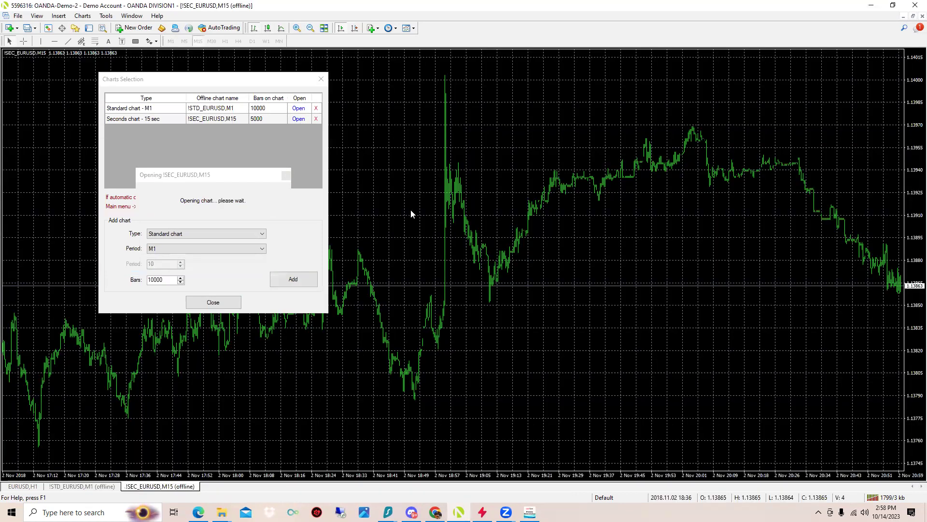
right_click(391, 131)
key("Escape")
left_click(319, 77)
- Switch between the !STD_EURUSD,M1 and !SEC_EURUSD,M15 tabs, ending on M1
left_click(105, 487)
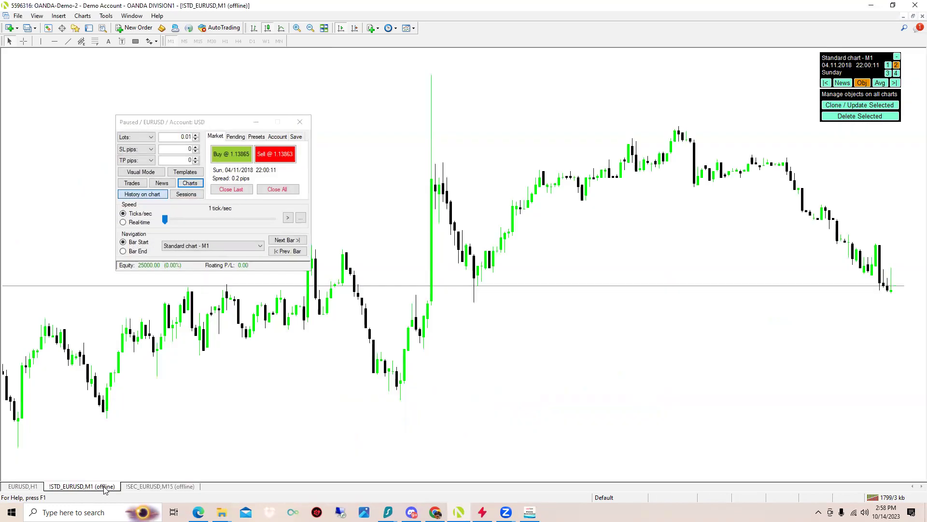
right_click(545, 131)
key("Escape")
left_click(187, 487)
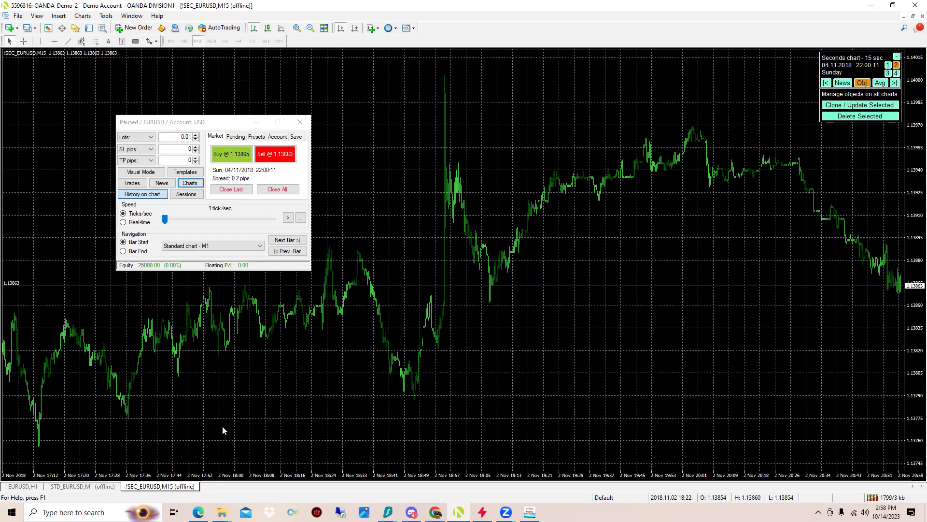
left_click(85, 487)
- Begin saving the chart as a template named 'tes', then cancel
right_click(507, 139)
mouse_move(528, 183)
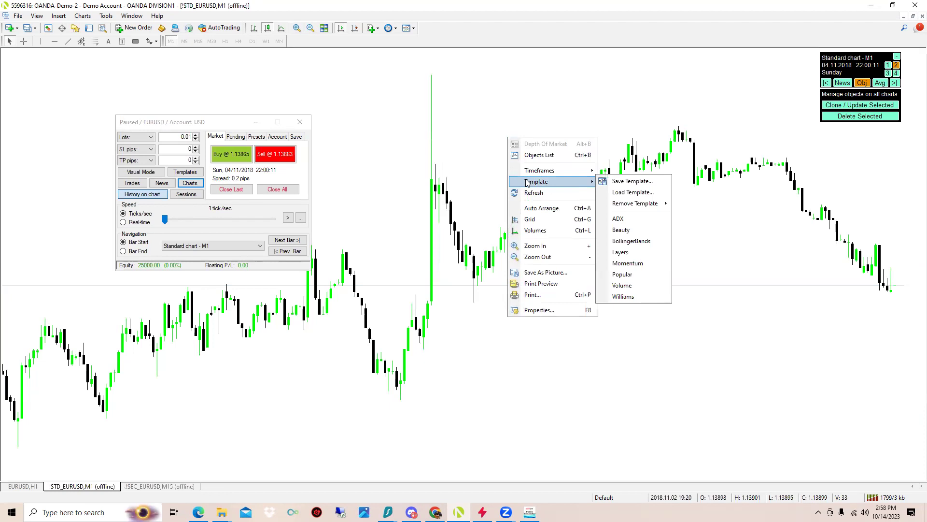
left_click(628, 181)
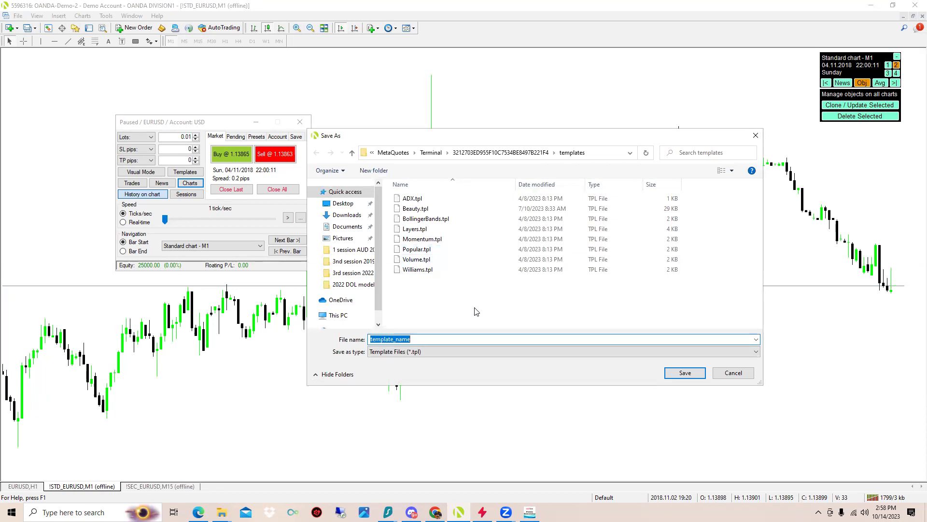
type("test")
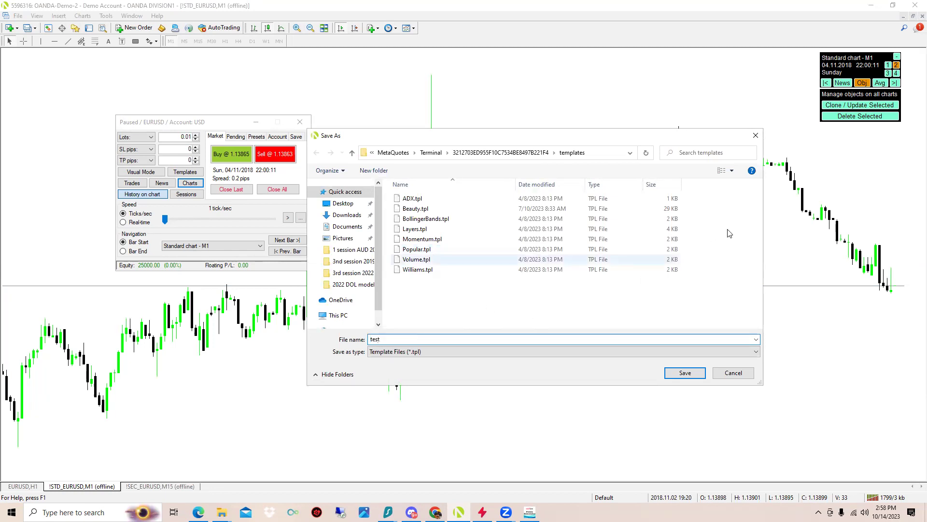
left_click(756, 135)
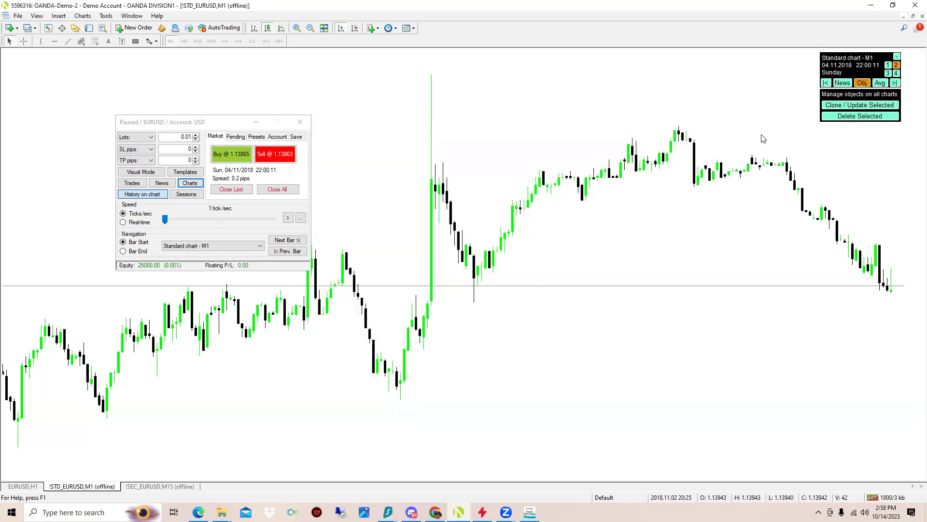
- Apply the Beauty template to the !STD_EURUSD,M1 chart
right_click(539, 107)
mouse_move(564, 154)
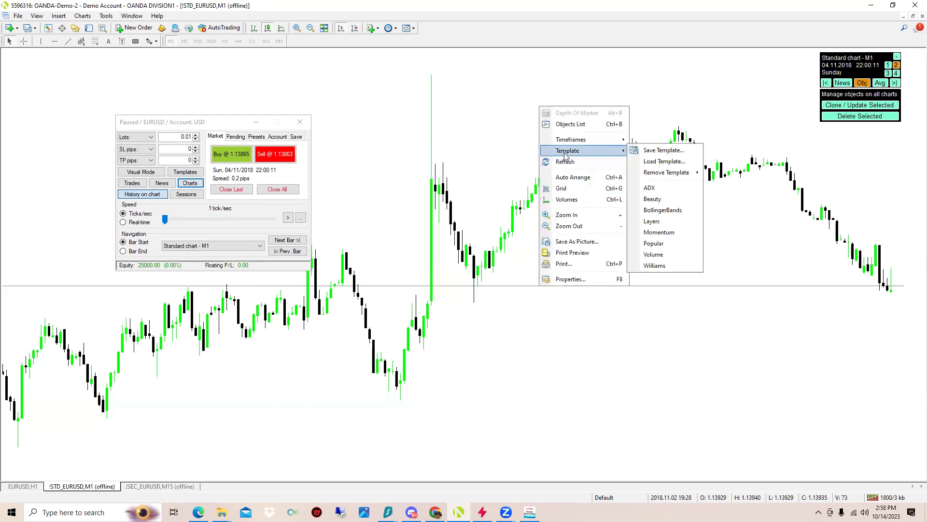
left_click(676, 201)
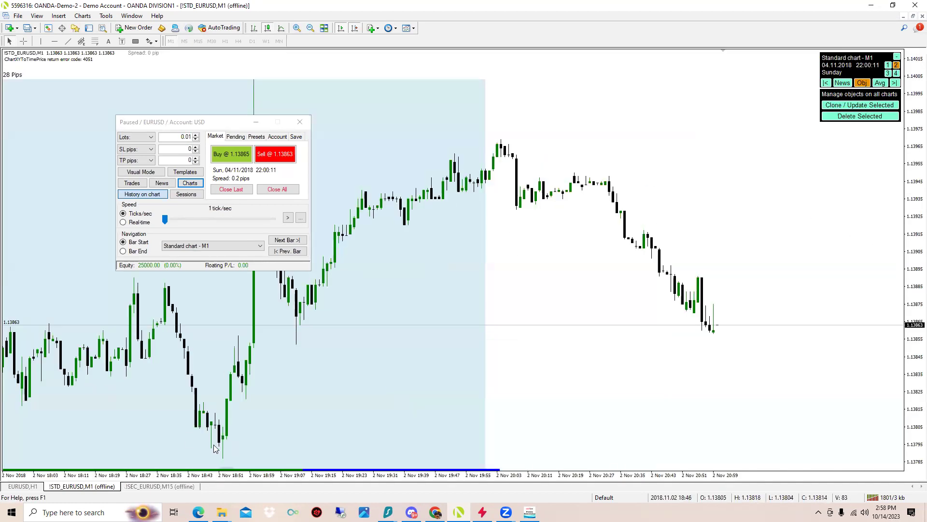
- Apply the Beauty template to the !SEC_EURUSD,M15 seconds chart
left_click(158, 488)
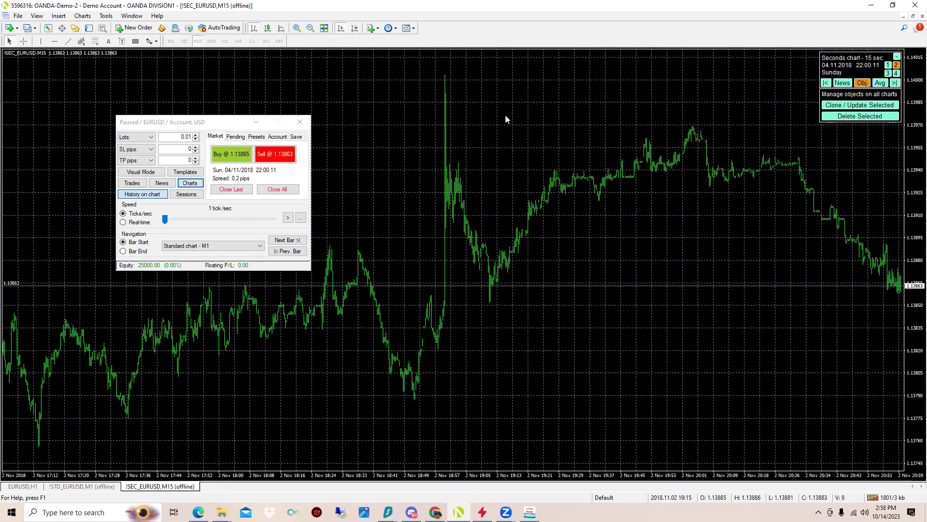
right_click(505, 116)
mouse_move(536, 160)
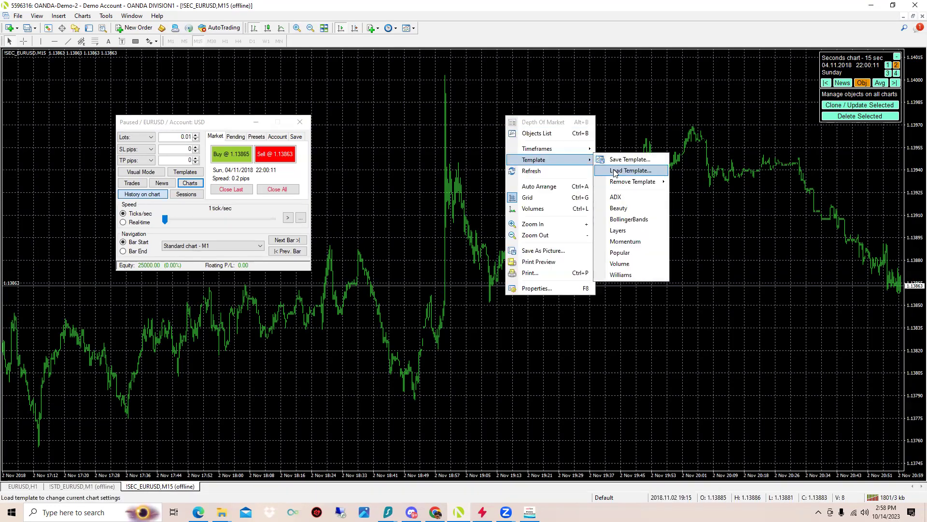
left_click(628, 208)
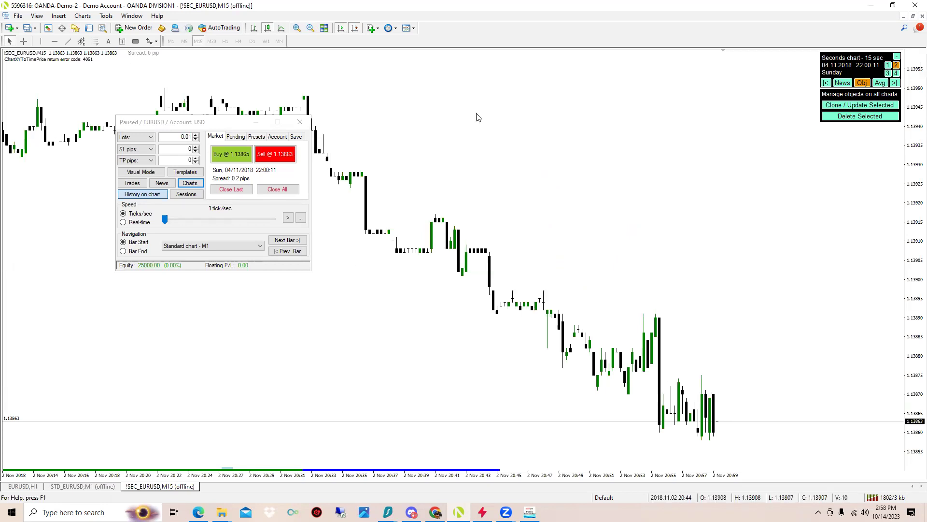
- Return to the EURUSD M1 chart, move the simulator panel up-right and pick Risk % sizing
left_click(103, 485)
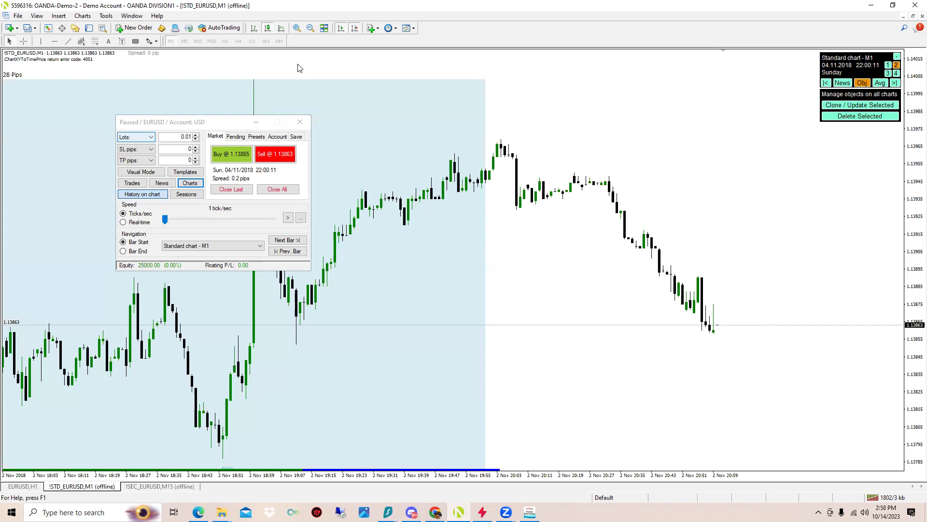
left_click_drag(181, 122, 315, 65)
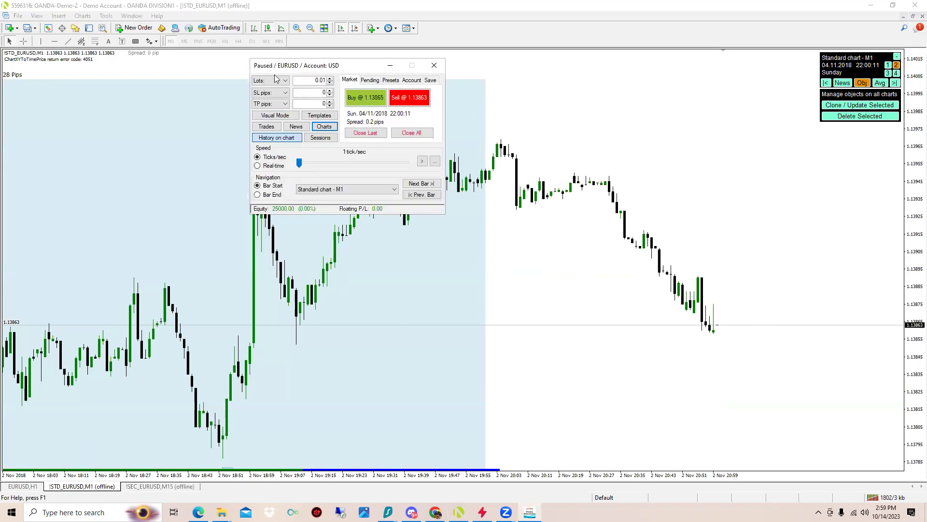
left_click(274, 80)
left_click(274, 80)
left_click(274, 80)
left_click(274, 96)
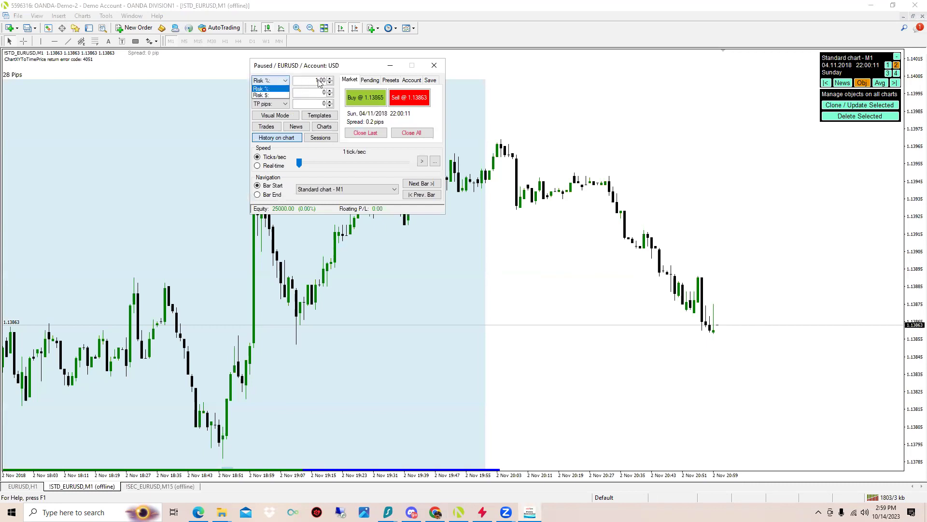
- Enter a risk value of 5, then switch sizing back to Lots with 100
left_click(320, 82)
left_click_drag(320, 82, 298, 84)
type("5")
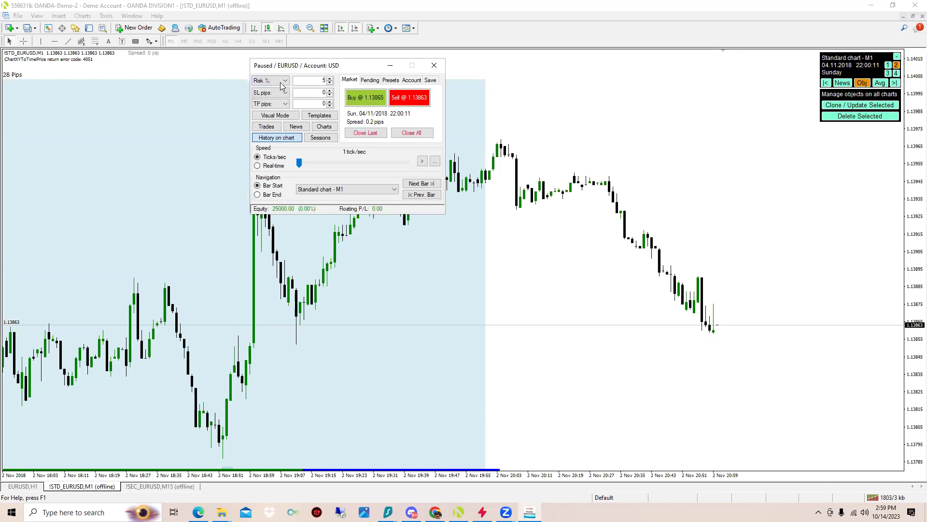
left_click(280, 83)
left_click(270, 89)
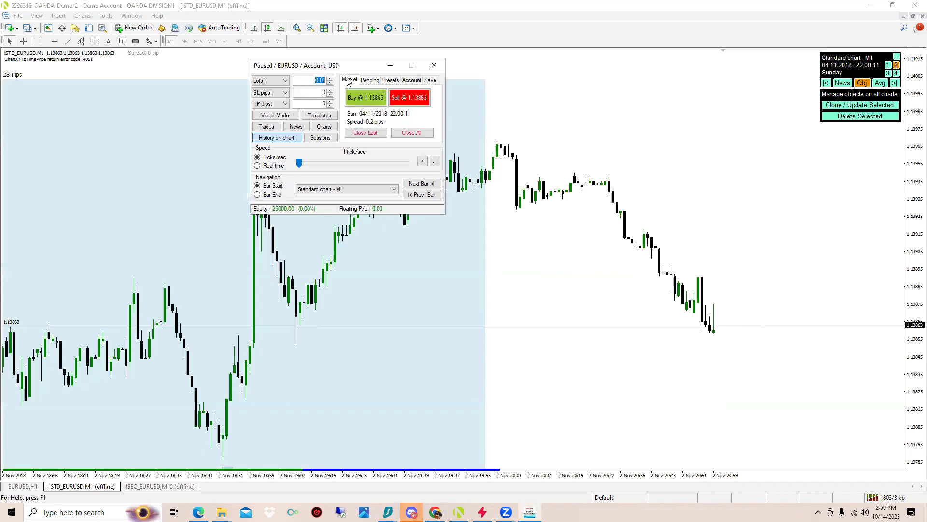
type("100")
left_click(285, 93)
- Switch position sizing to Risk $ with a risk amount of 1
left_click(280, 81)
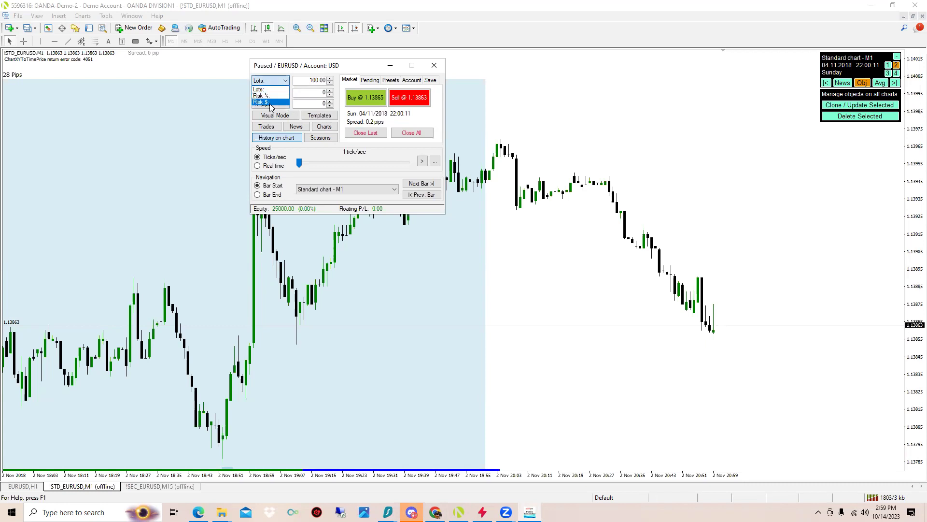
left_click(271, 102)
key("Tab")
type("1000")
key("shift+Home")
type("1")
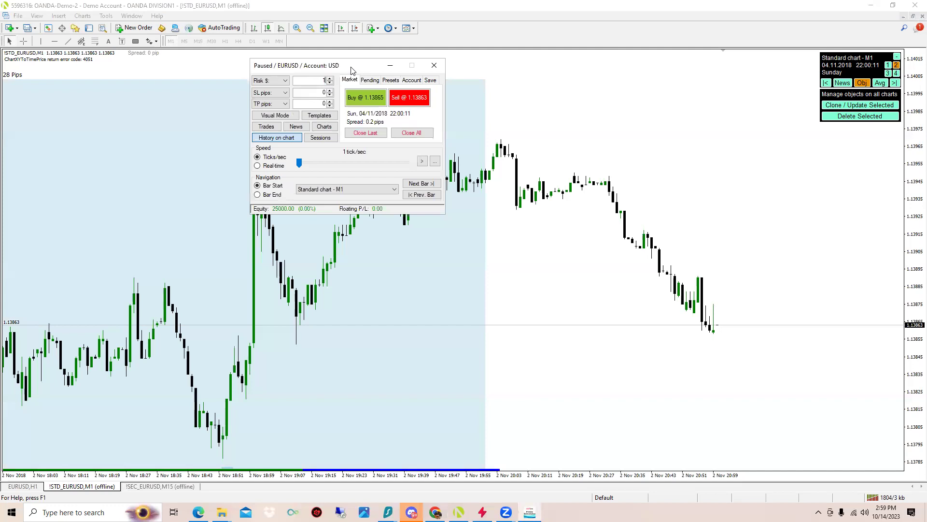
- Turn on the simulator's visual mode and size positions by Risk % again
left_click(276, 117)
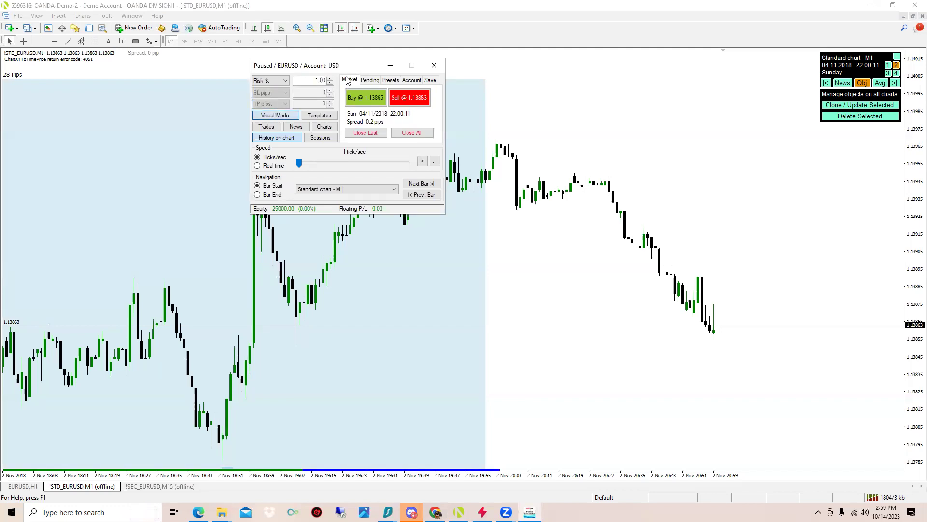
left_click(282, 81)
left_click(269, 94)
- Open the Sessions and Trades windows and arrange them along the bottom of the chart
left_click(320, 138)
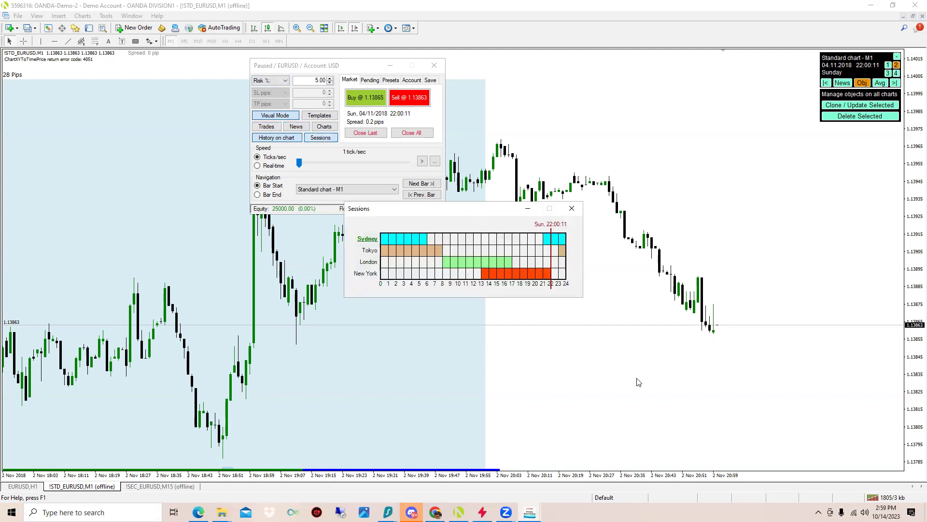
left_click_drag(480, 221, 634, 382)
left_click(266, 128)
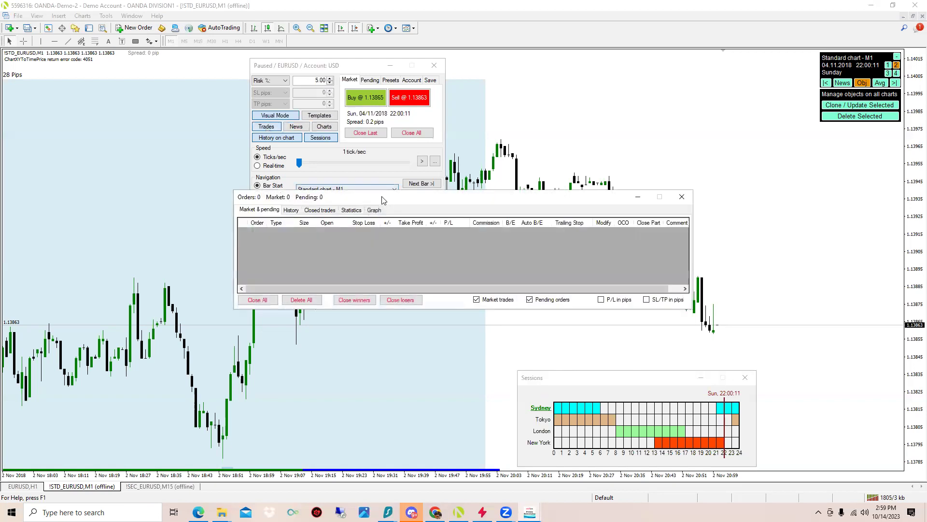
left_click_drag(384, 200, 201, 297)
left_click_drag(511, 344, 351, 344)
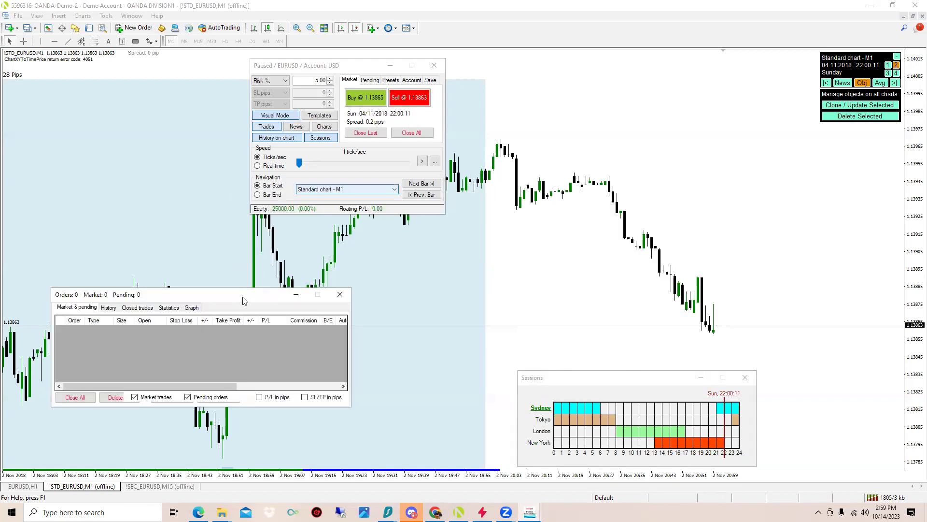
left_click_drag(248, 304, 436, 384)
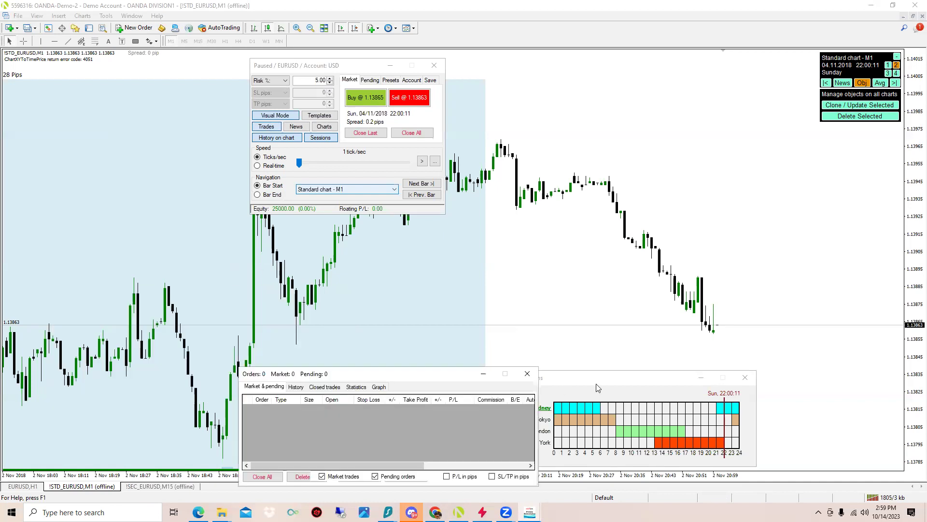
left_click_drag(601, 388, 738, 391)
left_click_drag(411, 374, 511, 369)
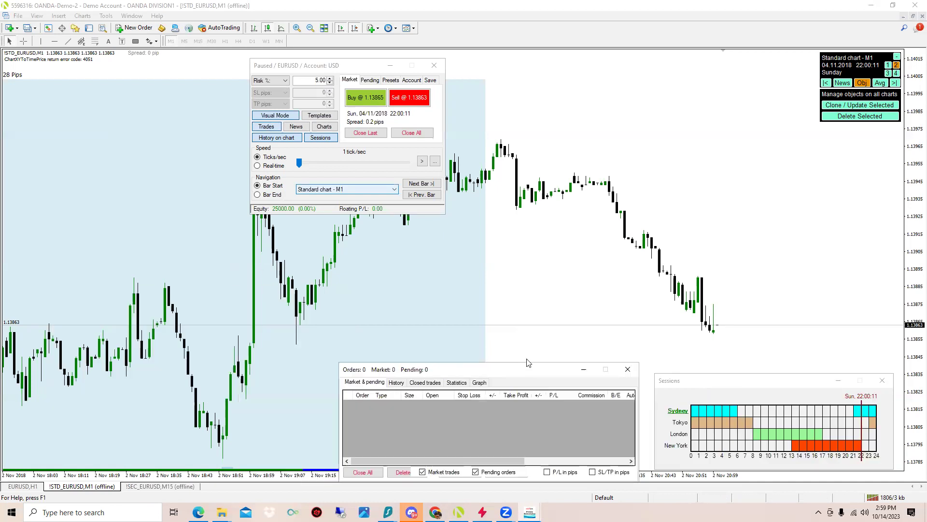
- Check the risk percentage options, leaving the risk at 5.00%
left_click(279, 82)
left_click(280, 85)
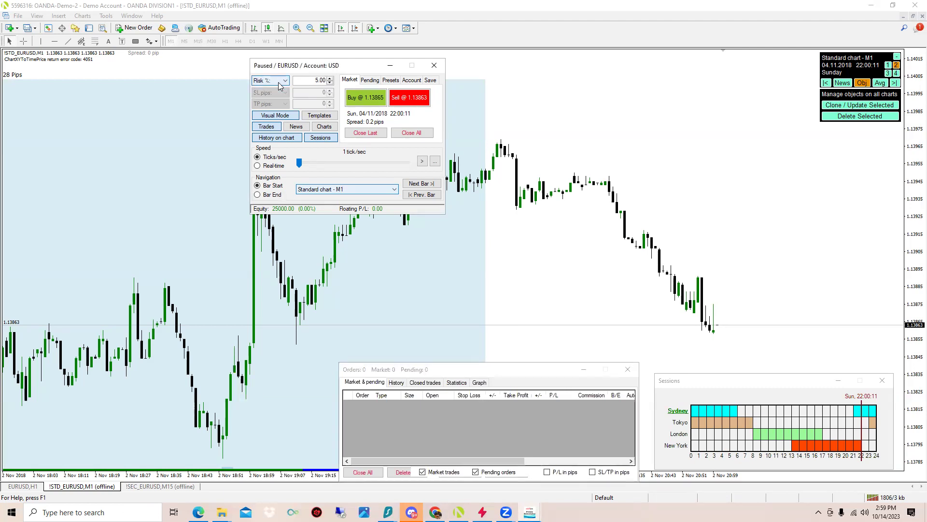
left_click(280, 85)
left_click(280, 86)
- Move the simulator panel left and submit a visual sell with SL 1.13917, TP 1.13803
left_click_drag(305, 73, 82, 67)
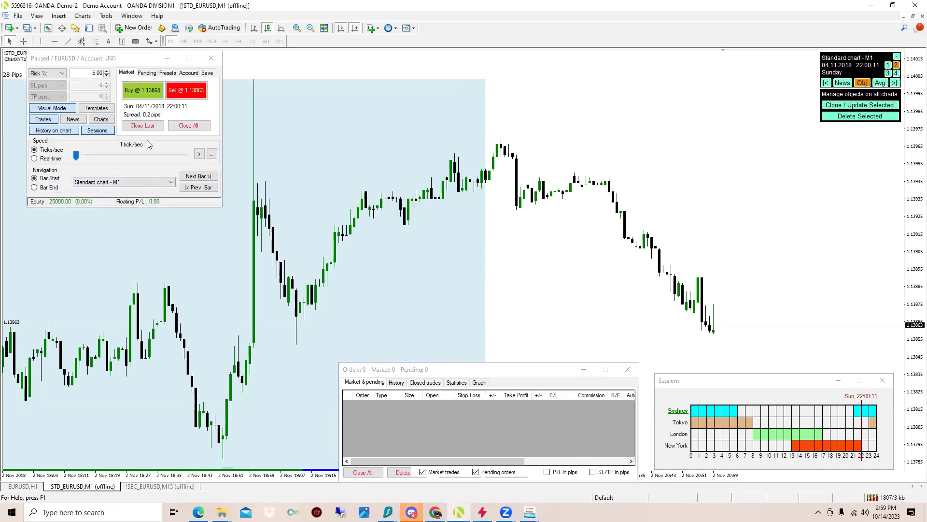
left_click(51, 132)
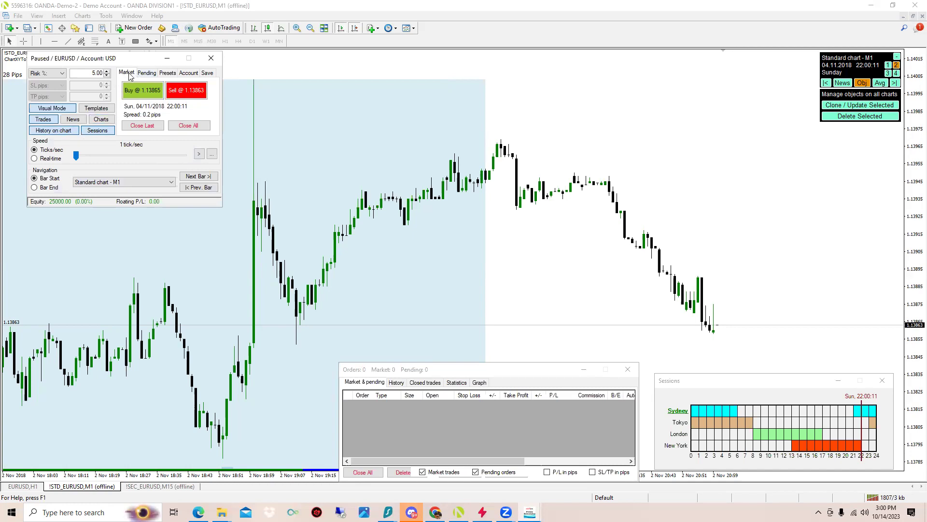
left_click(190, 94)
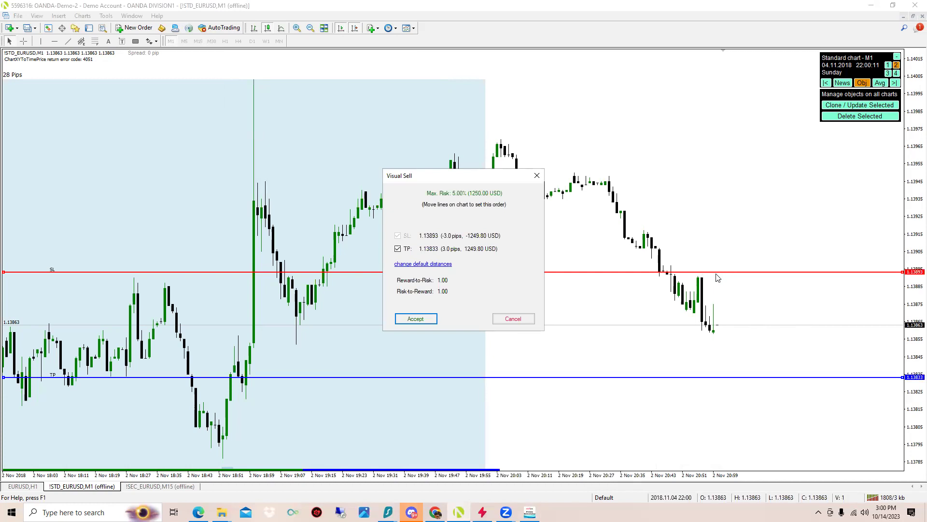
left_click_drag(719, 272, 773, 230)
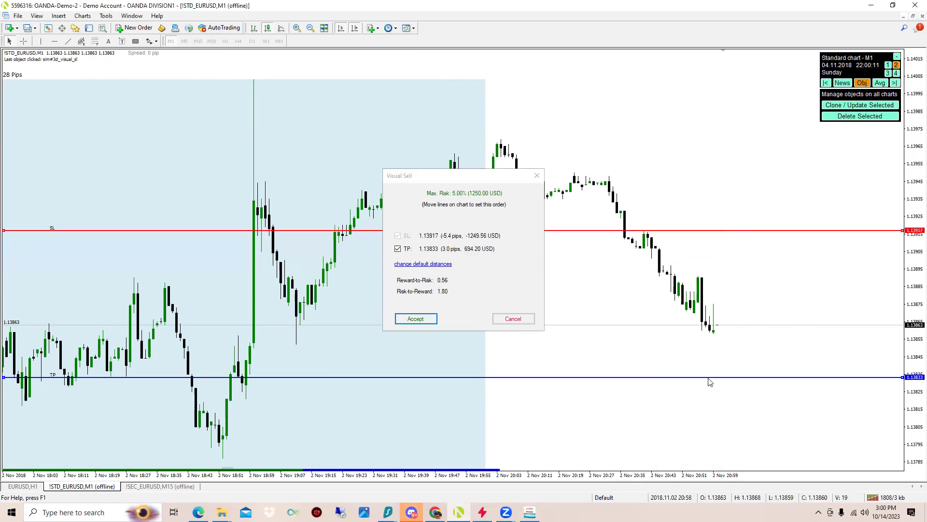
left_click_drag(710, 382, 710, 435)
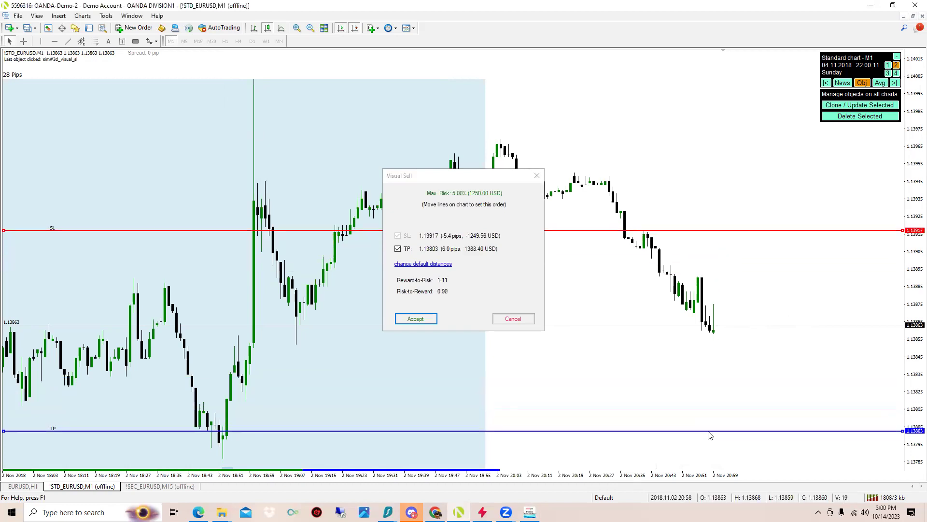
left_click(426, 322)
left_click(518, 286)
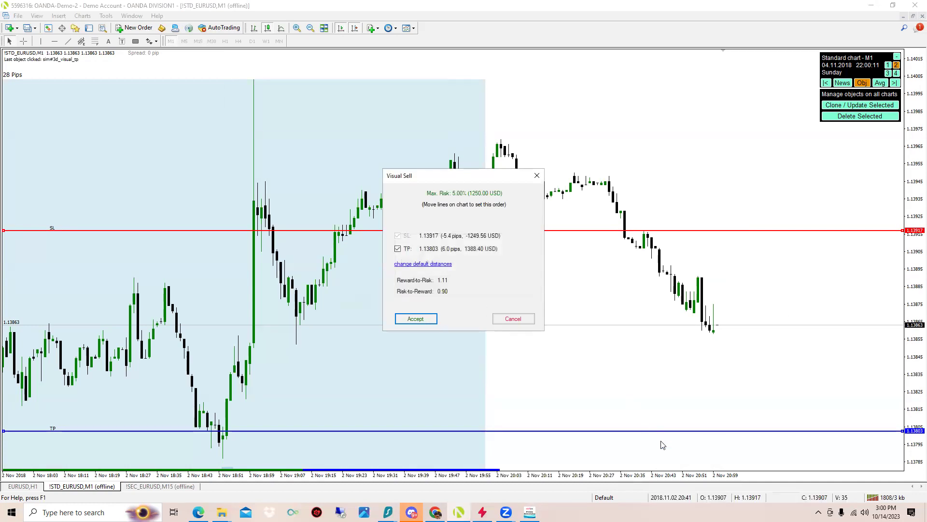
- Readjust the sell's SL lower and TP up to 1.13847, resubmitting past margin warnings
left_click_drag(715, 231, 732, 280)
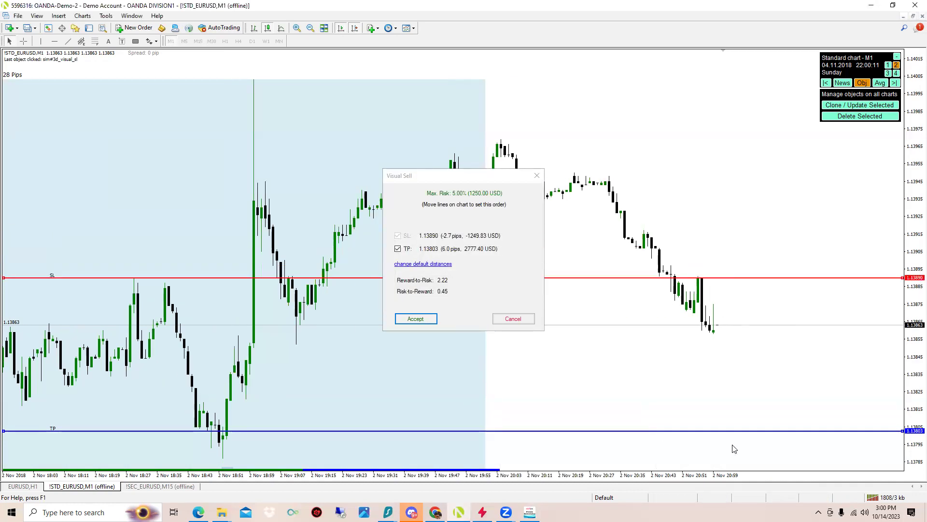
left_click_drag(740, 429, 746, 354)
left_click(418, 319)
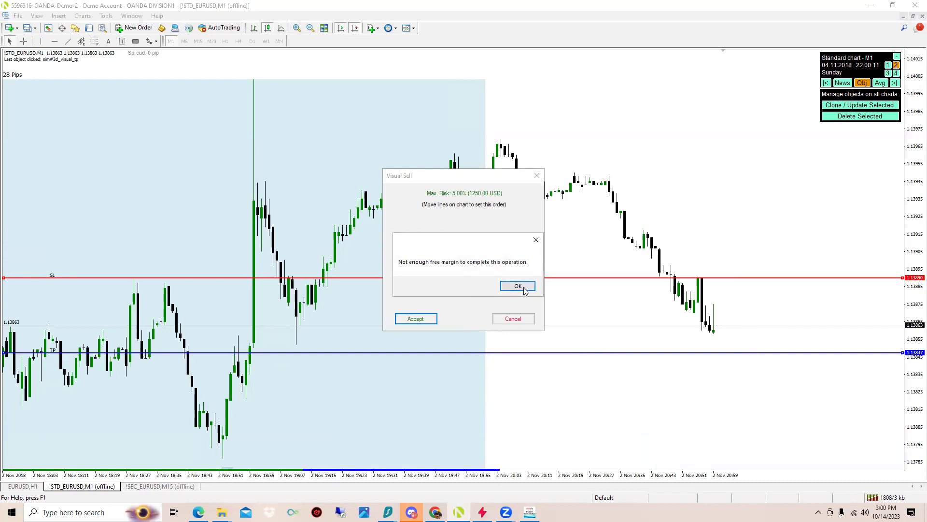
left_click(518, 286)
left_click_drag(729, 277, 695, 177)
left_click(416, 319)
left_click(515, 286)
- Place the sell with stop loss 1.13947, then try a take-profit change and cancel it
left_click(415, 319)
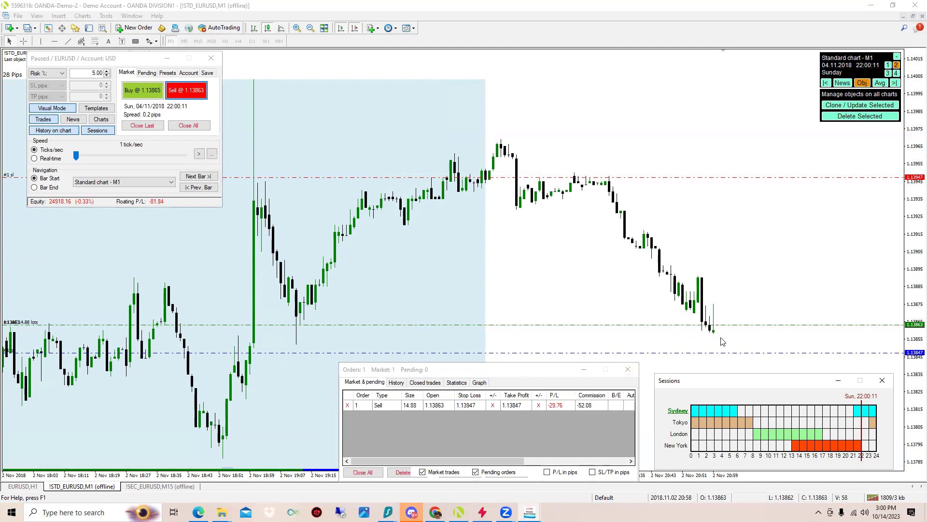
left_click_drag(460, 465, 548, 445)
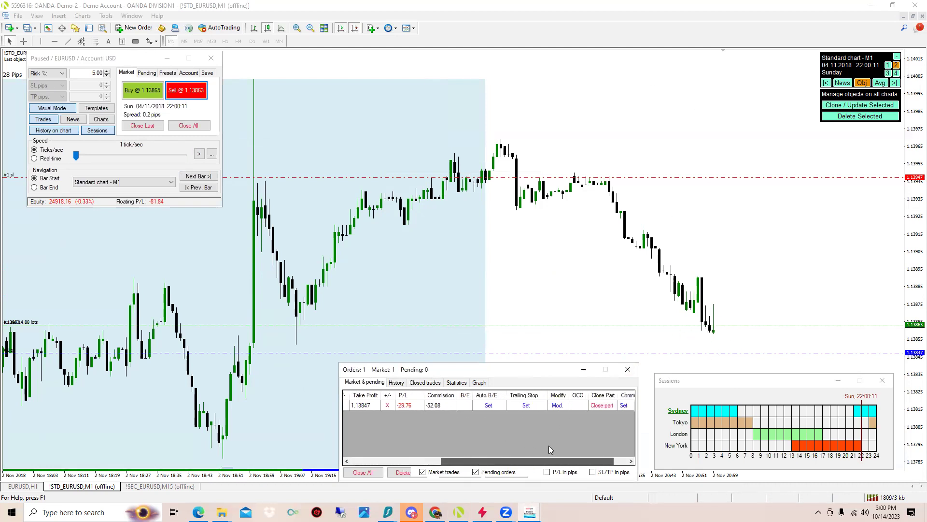
left_click(556, 406)
left_click_drag(740, 353, 686, 377)
left_click(545, 479)
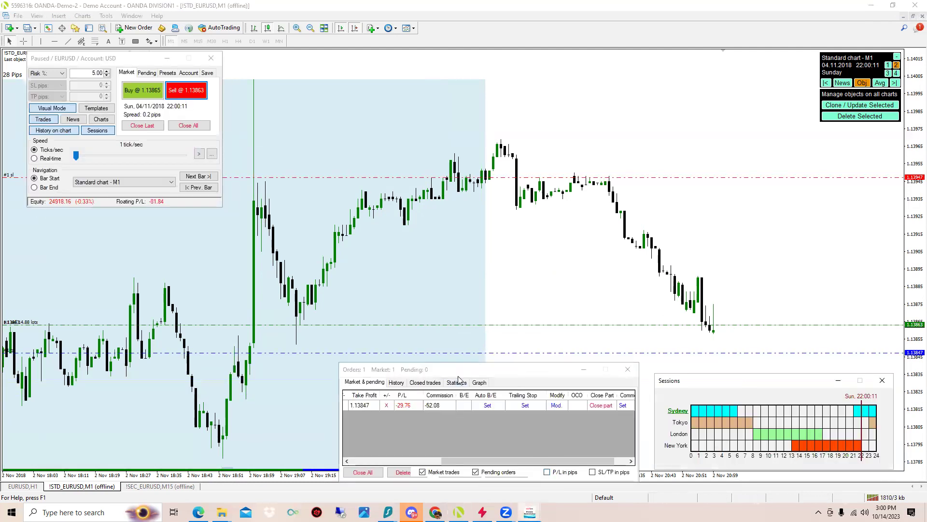
- Move the open sell's take profit down to 1.13822 and confirm
left_click_drag(458, 459, 471, 460)
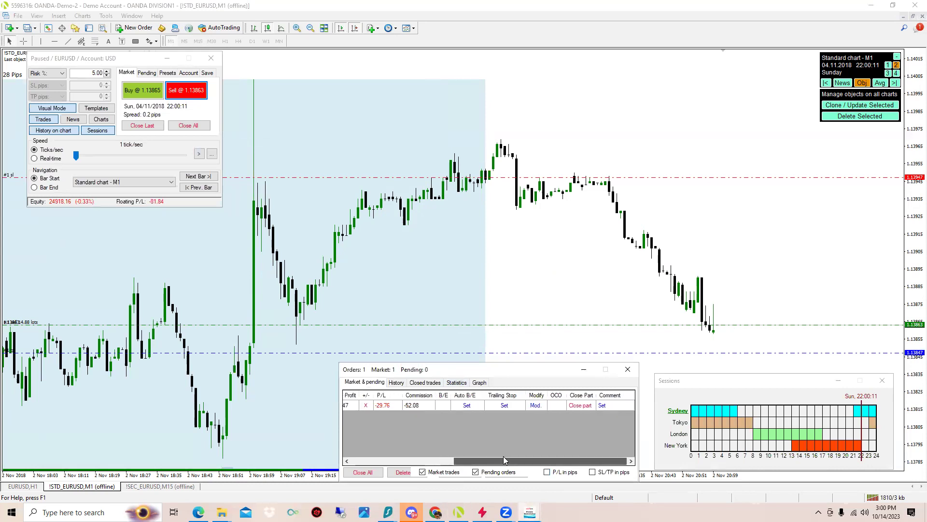
left_click(536, 407)
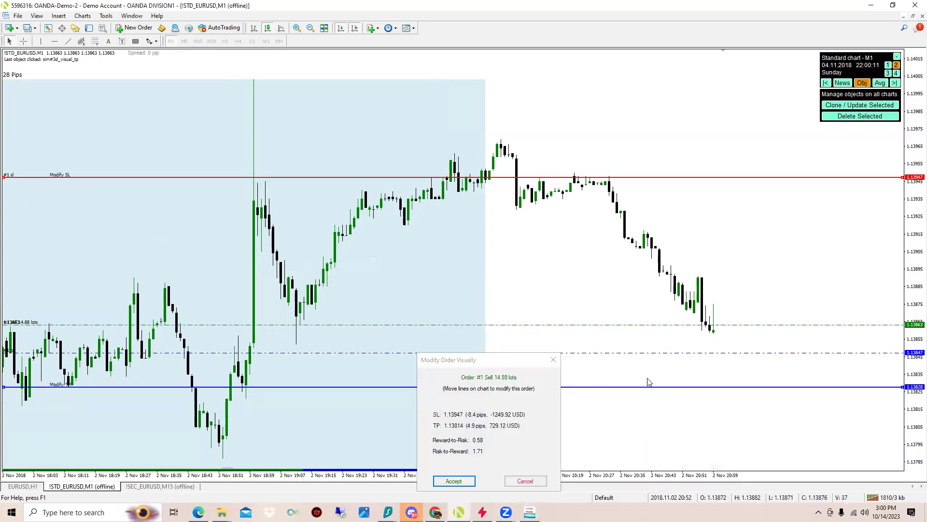
left_click_drag(303, 390, 305, 401)
left_click(456, 484)
left_click(456, 485)
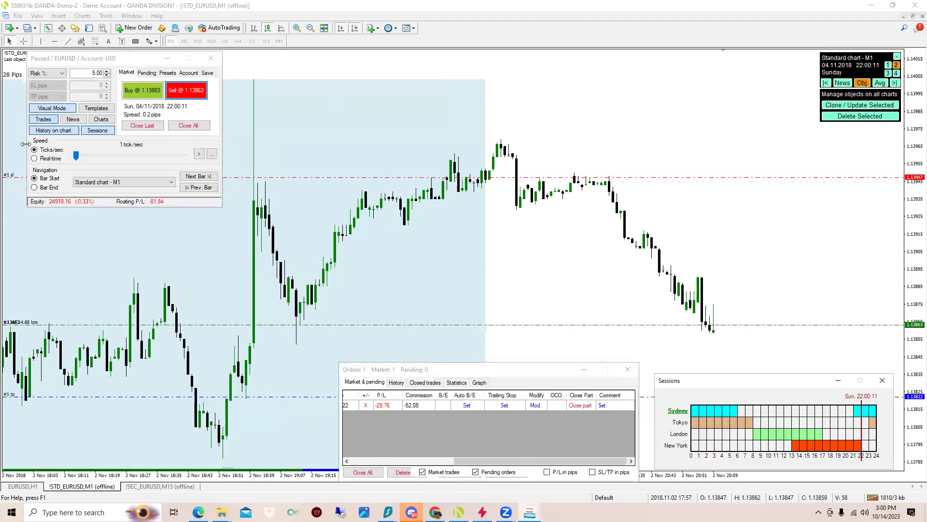
- Step forward bar by bar until the sell closes, then step back two bars
left_click(197, 177)
left_click(196, 177)
left_click(196, 177)
left_click(196, 177)
left_click(196, 177)
left_click(196, 177)
left_click(196, 177)
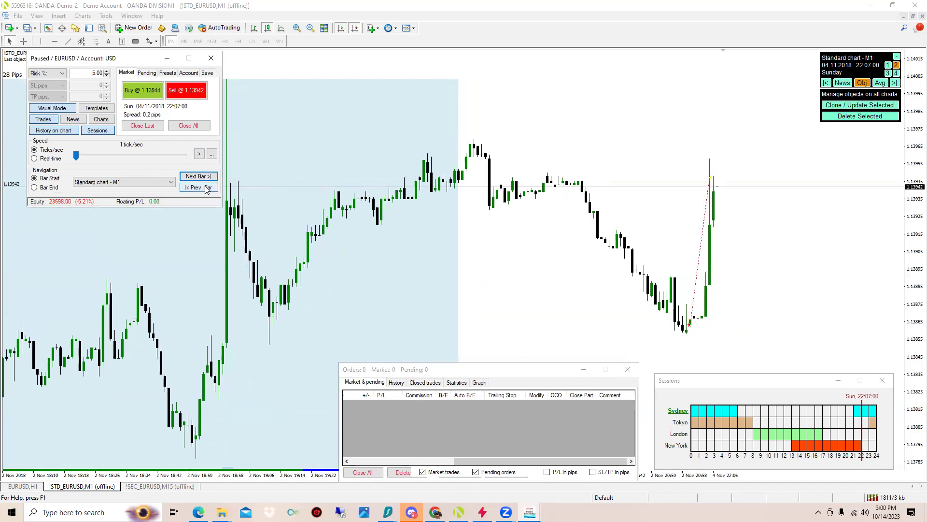
left_click(205, 188)
left_click(207, 188)
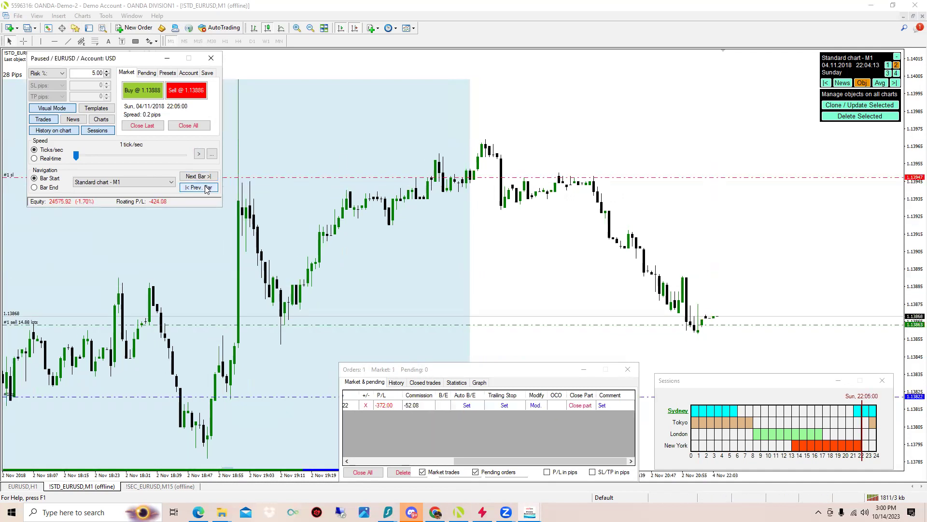
left_click(127, 186)
left_click(127, 186)
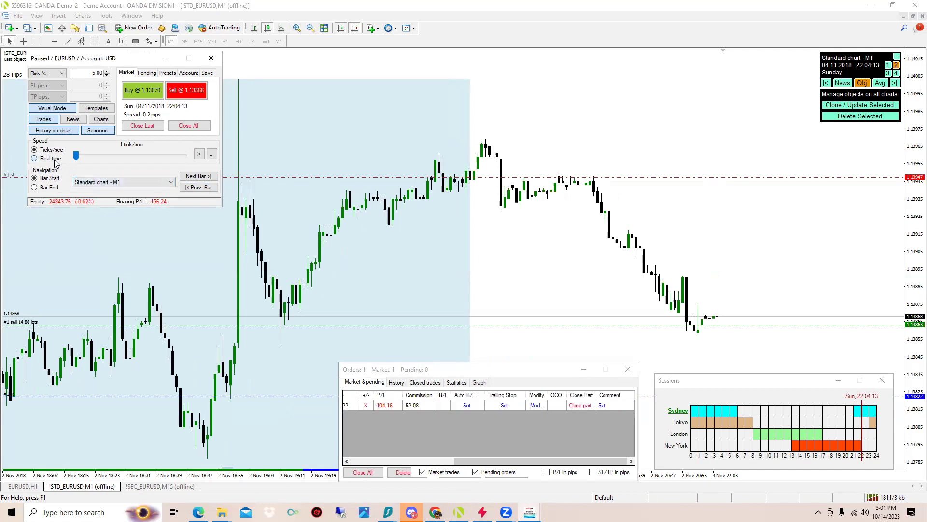
- Run the real-time replay, raising the speed sharply and then lowering it to x427
left_click(199, 155)
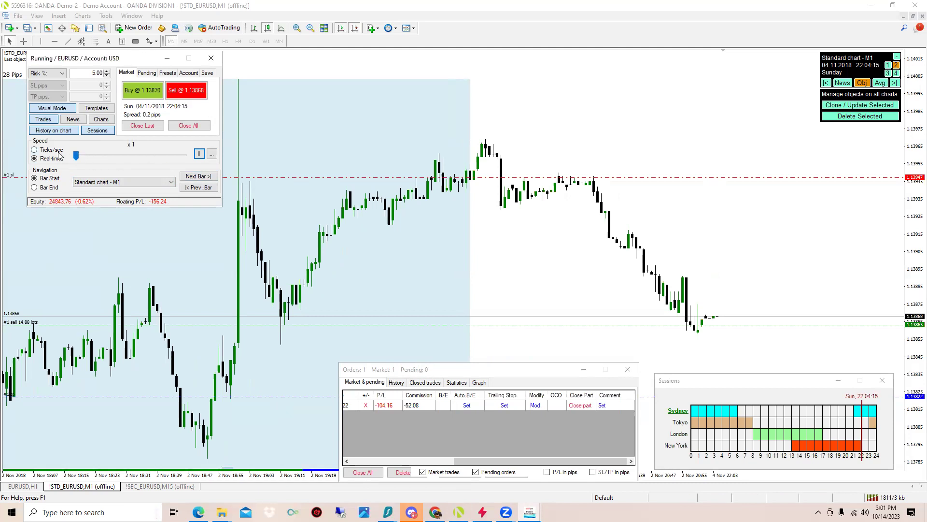
left_click(198, 155)
left_click_drag(76, 155, 163, 163)
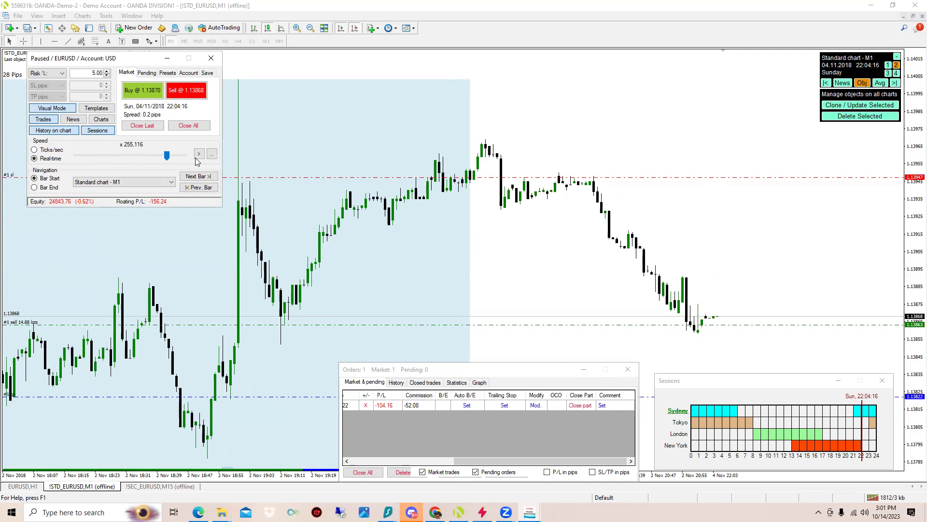
left_click(198, 154)
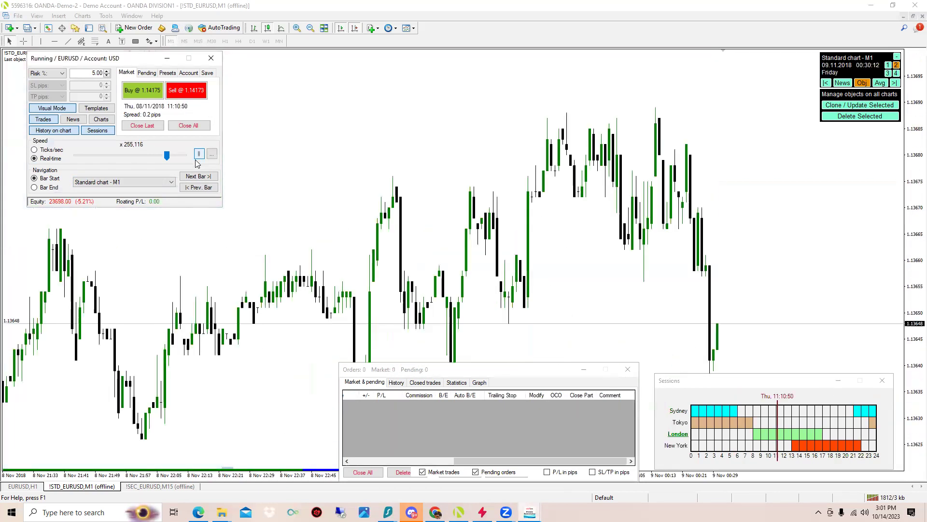
left_click(198, 154)
left_click_drag(166, 156, 117, 161)
left_click(198, 154)
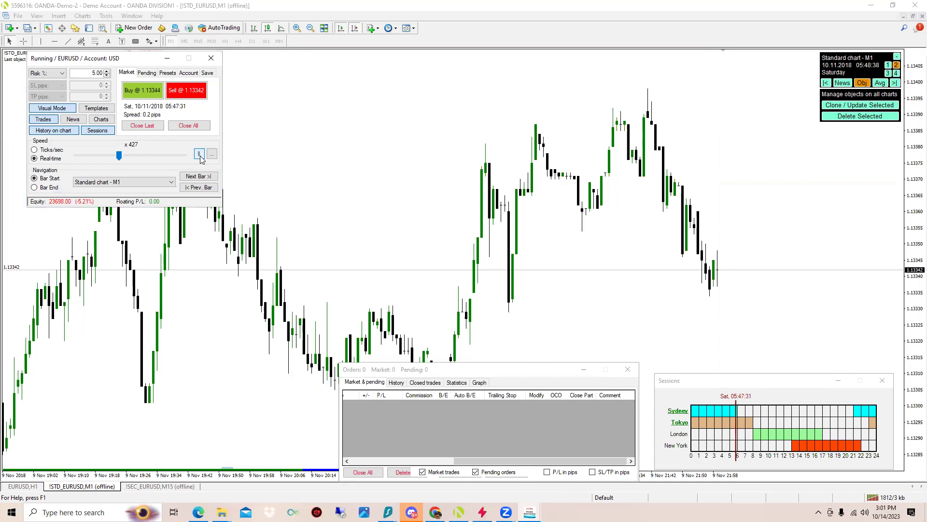
left_click(199, 154)
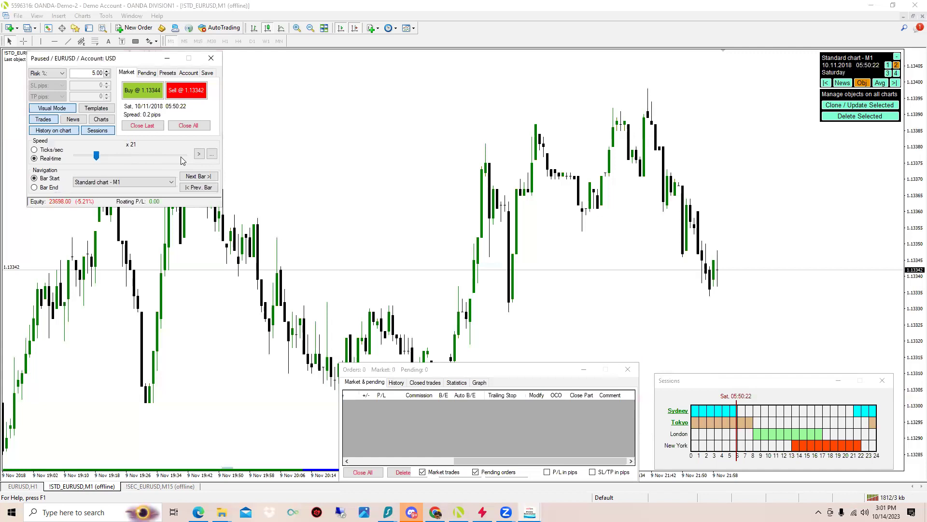
left_click(199, 155)
- Replay at x357,162 up to 30 November, then slow the speed and pause
left_click(848, 253)
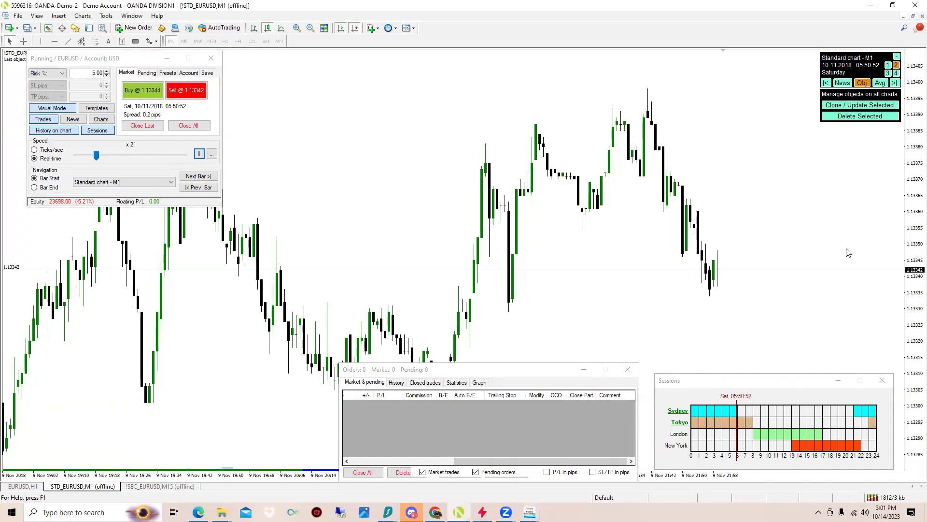
left_click(199, 159)
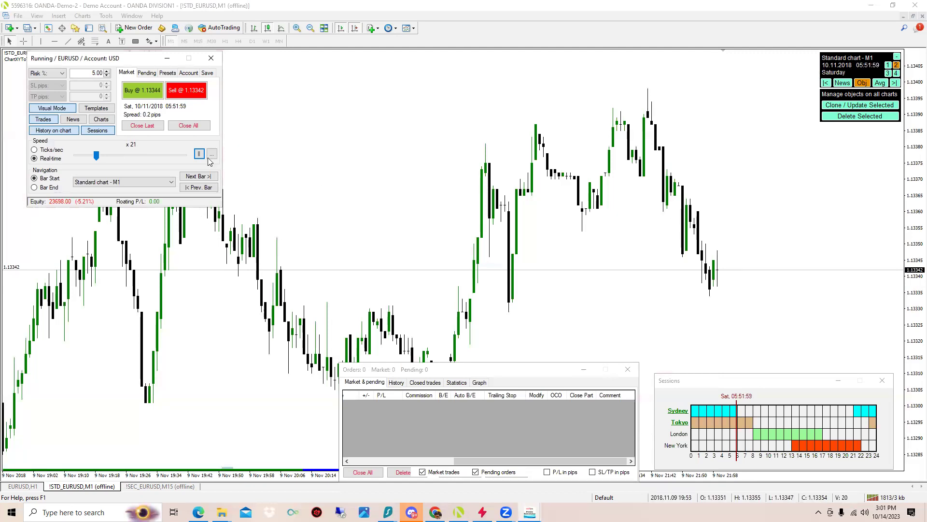
left_click(199, 154)
left_click_drag(97, 155, 173, 159)
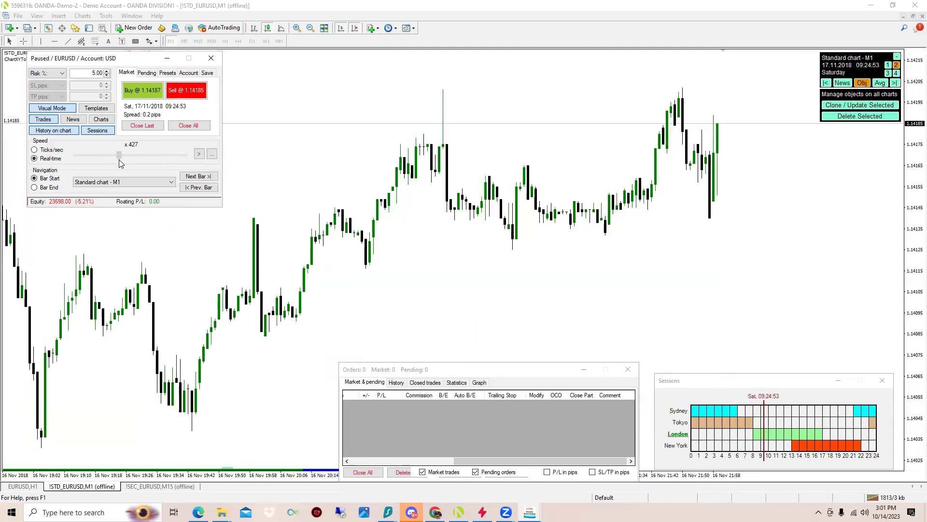
left_click_drag(121, 155, 170, 155)
left_click(200, 155)
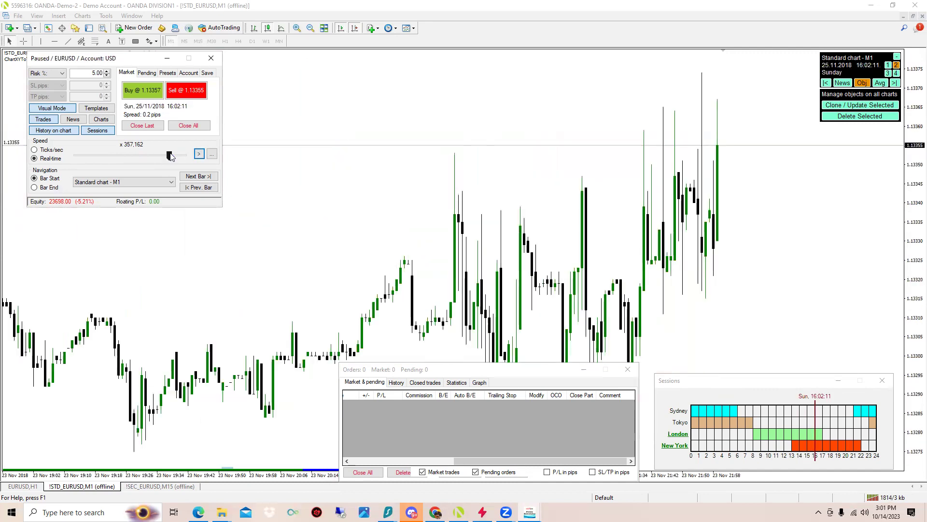
left_click(165, 158)
left_click(200, 155)
left_click(198, 154)
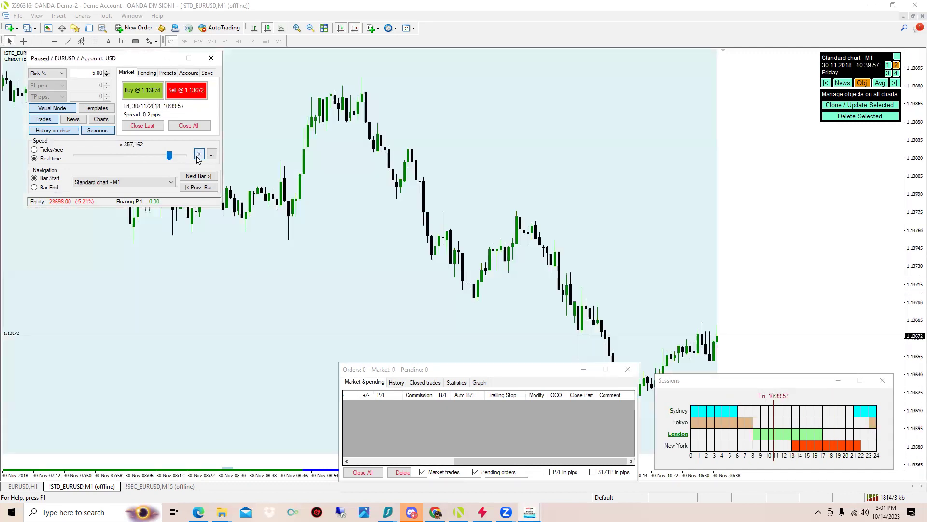
left_click_drag(163, 159, 114, 160)
left_click(200, 154)
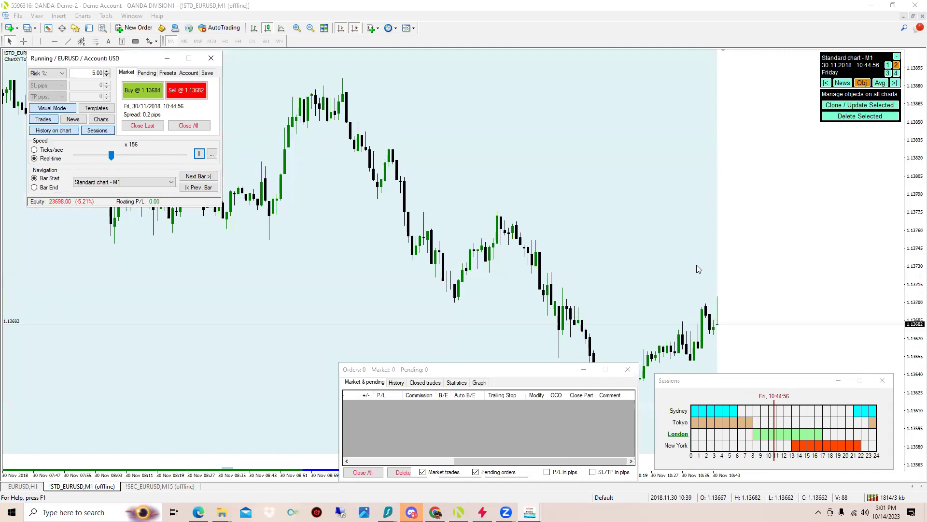
left_click(199, 153)
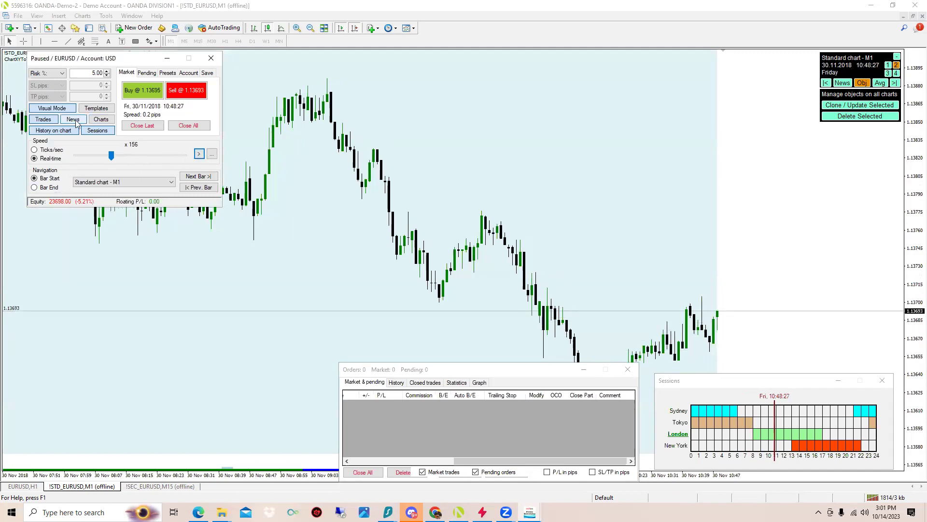
- In the News calendar, keep only EUR and USD, untick Low and Medium impact, and close it
left_click(73, 120)
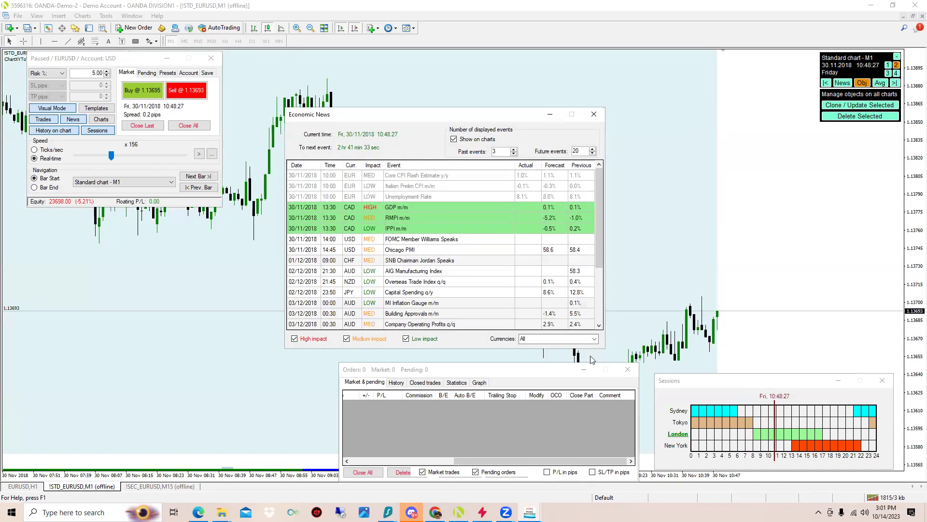
left_click(594, 339)
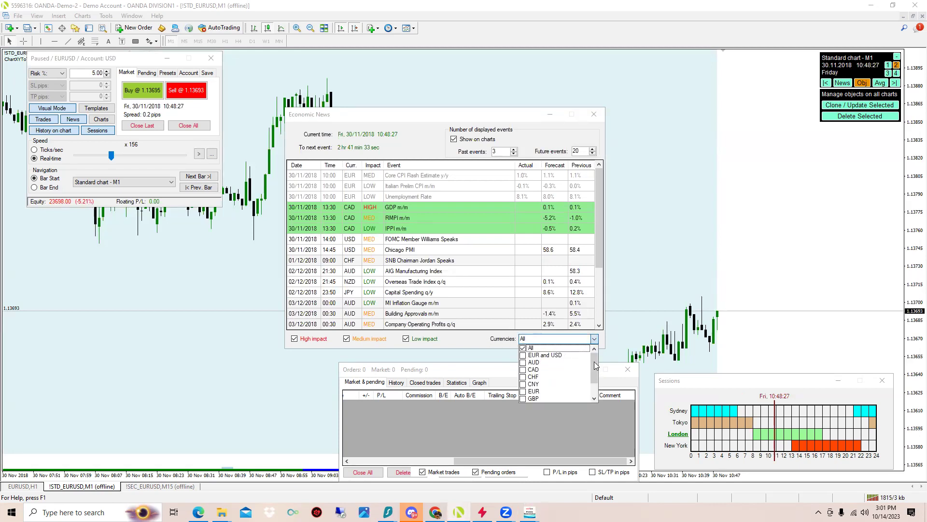
left_click(524, 348)
left_click(472, 341)
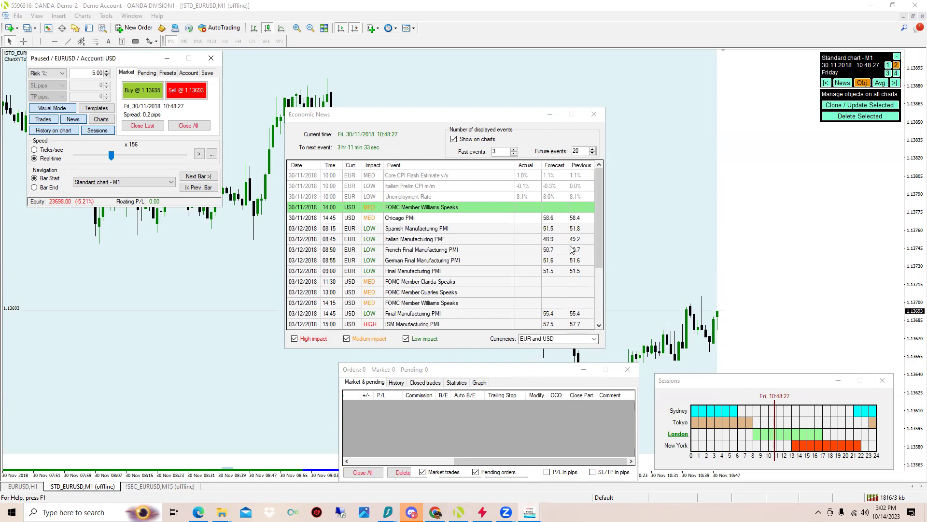
left_click(425, 343)
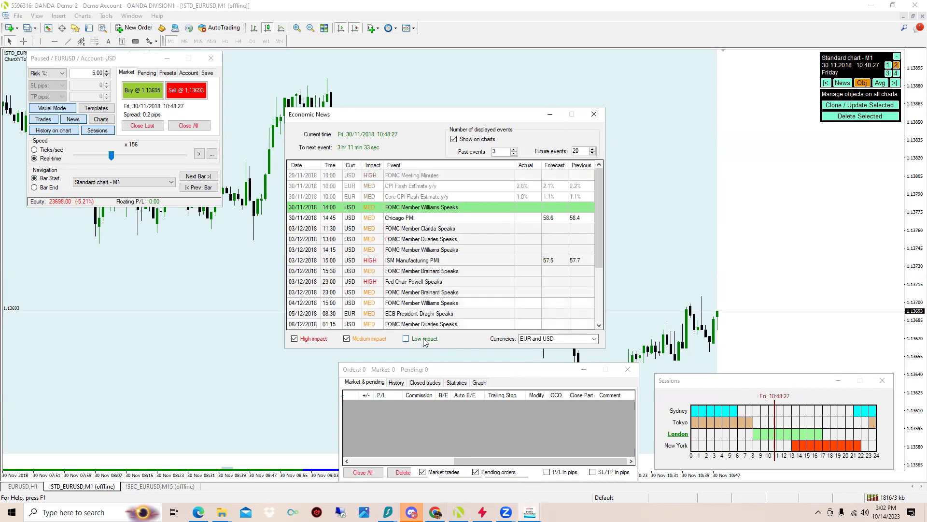
left_click(380, 343)
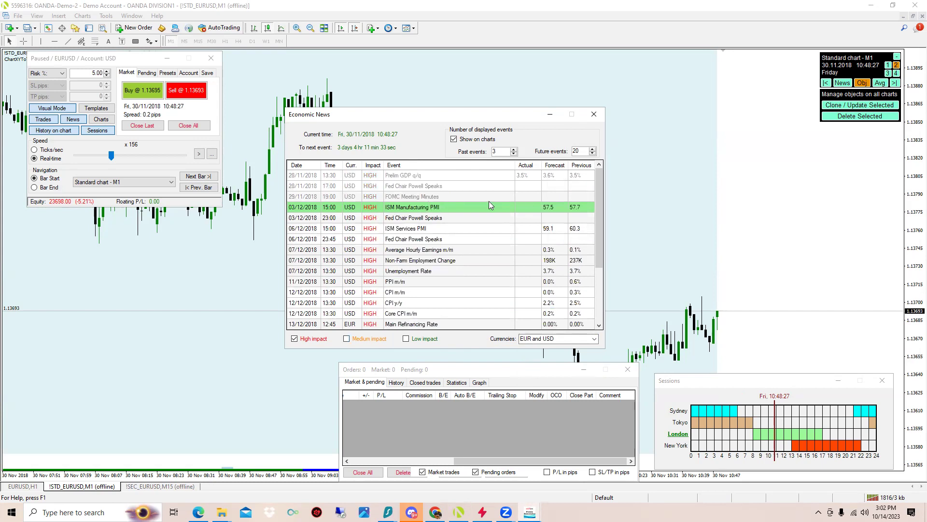
left_click(594, 114)
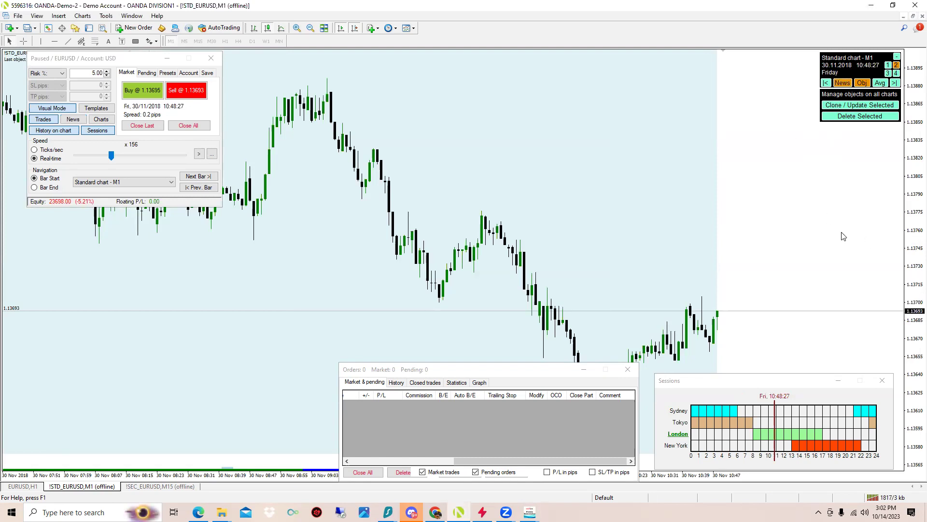
- Advance the simulation four bars
left_click(189, 176)
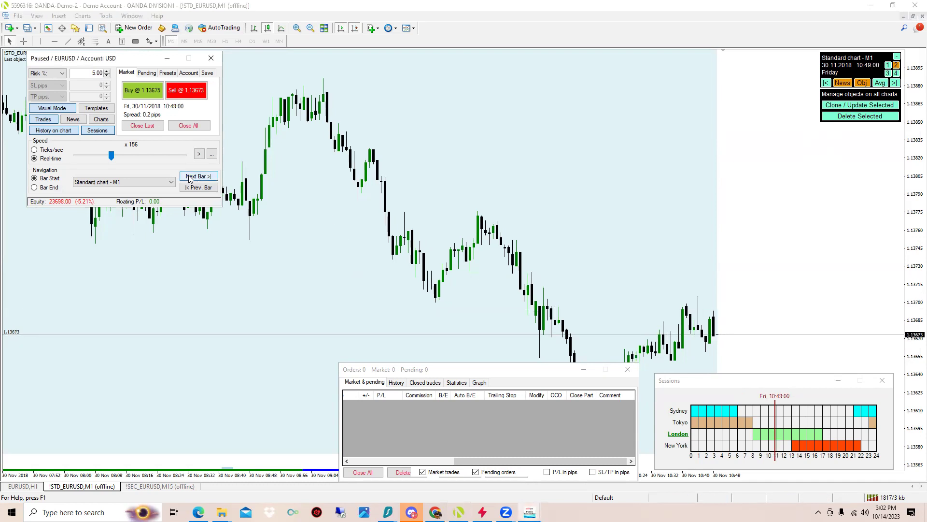
left_click(197, 177)
left_click(198, 177)
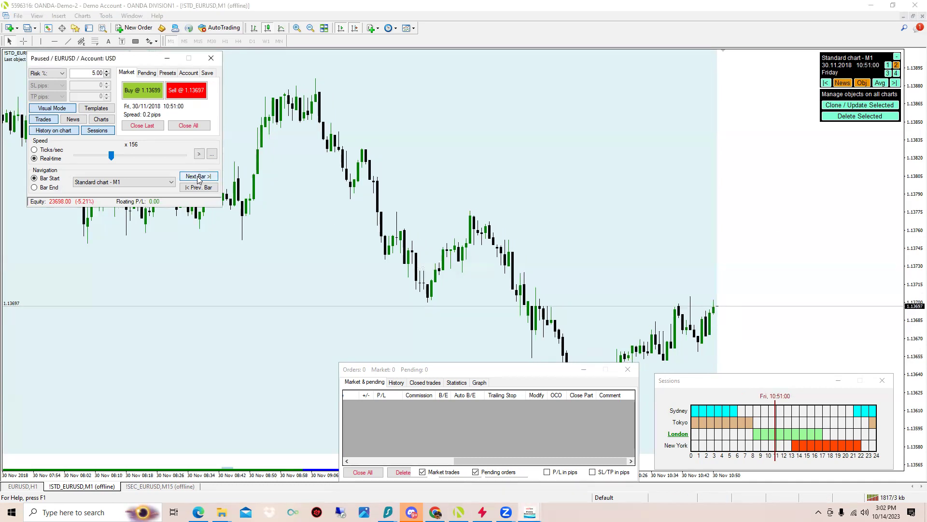
left_click(202, 177)
- Re-enable low- and medium-impact events in the News calendar and close it
left_click(75, 120)
left_click(406, 339)
left_click(347, 339)
left_click(594, 114)
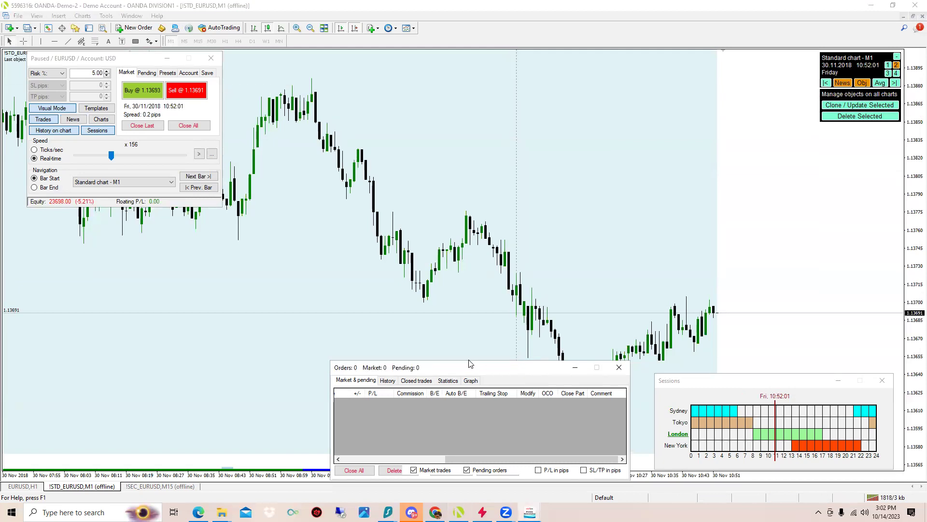
- Move the orders window to the lower left, then hide low and medium impact news again
left_click_drag(471, 369, 233, 348)
left_click(521, 465)
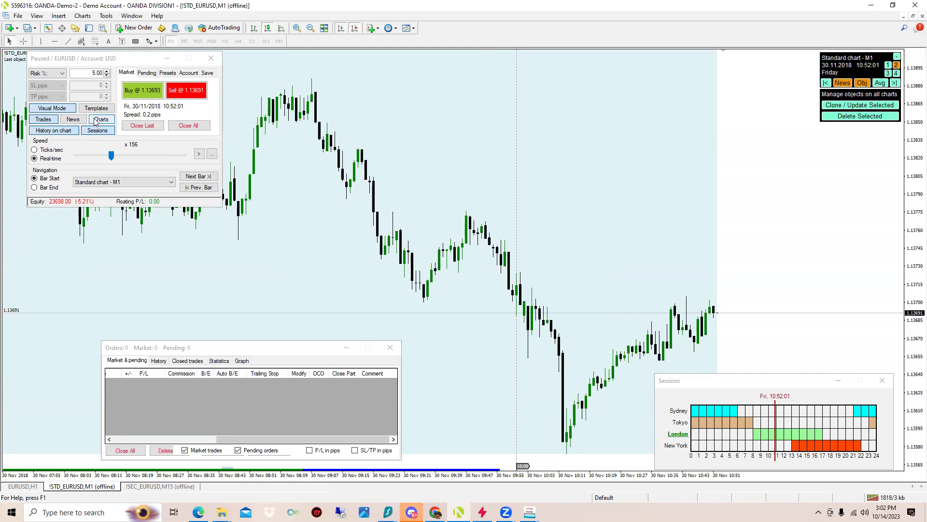
left_click(73, 119)
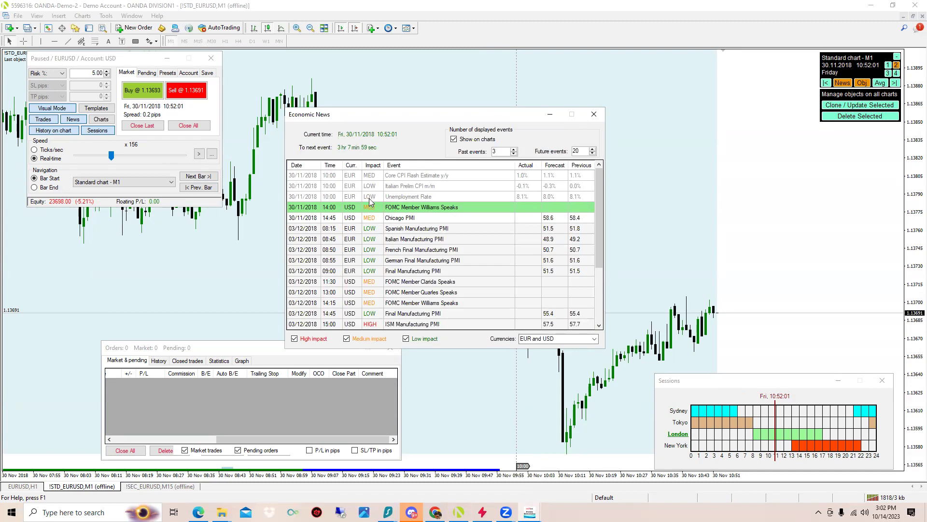
left_click(347, 338)
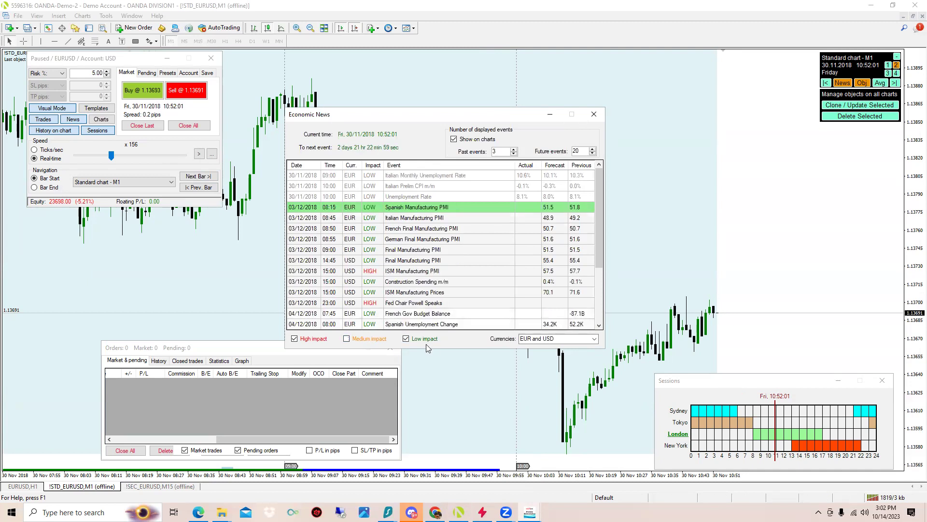
left_click(407, 338)
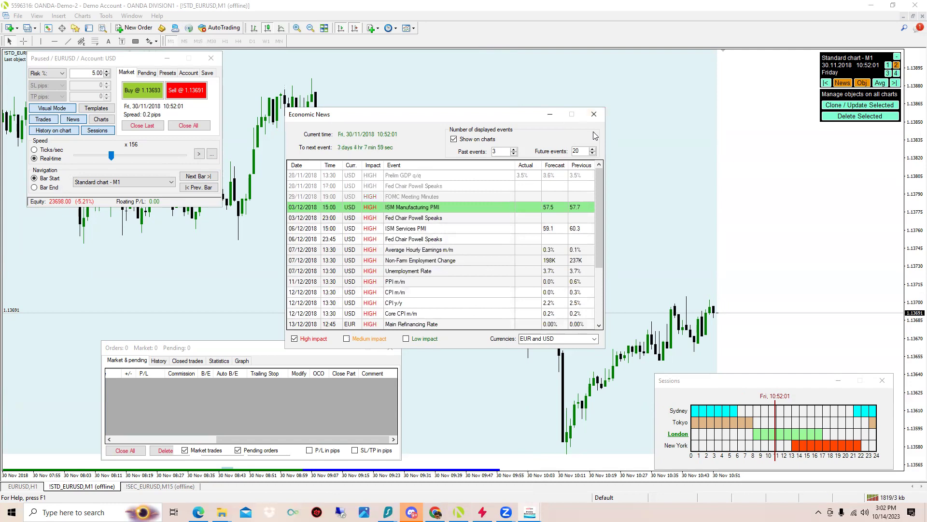
left_click(594, 114)
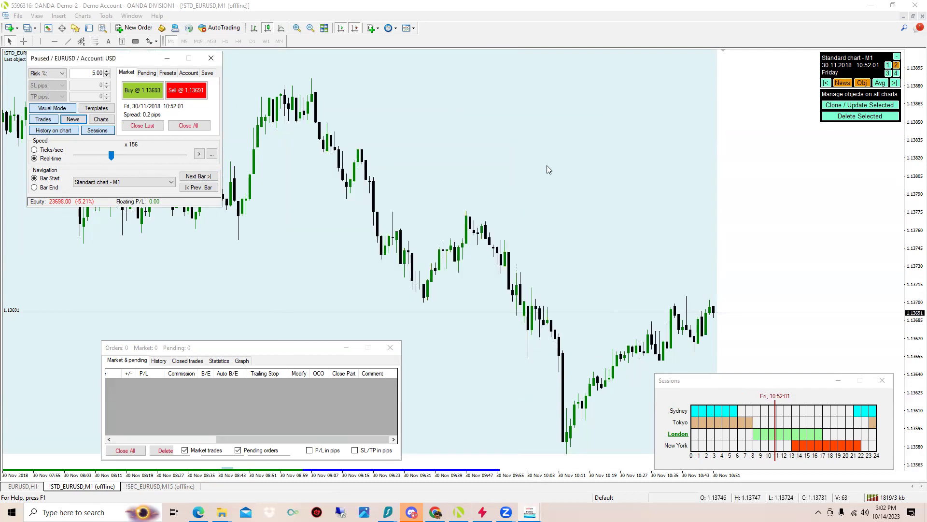
- Zoom the chart out one step and move the sessions window to the lower middle
left_click(551, 164)
key("minus")
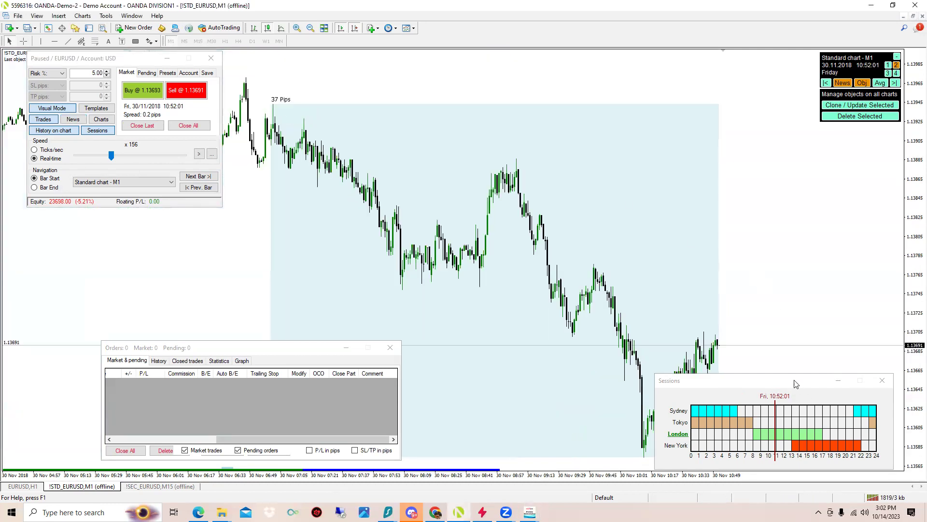
left_click(793, 388)
left_click_drag(783, 386, 342, 383)
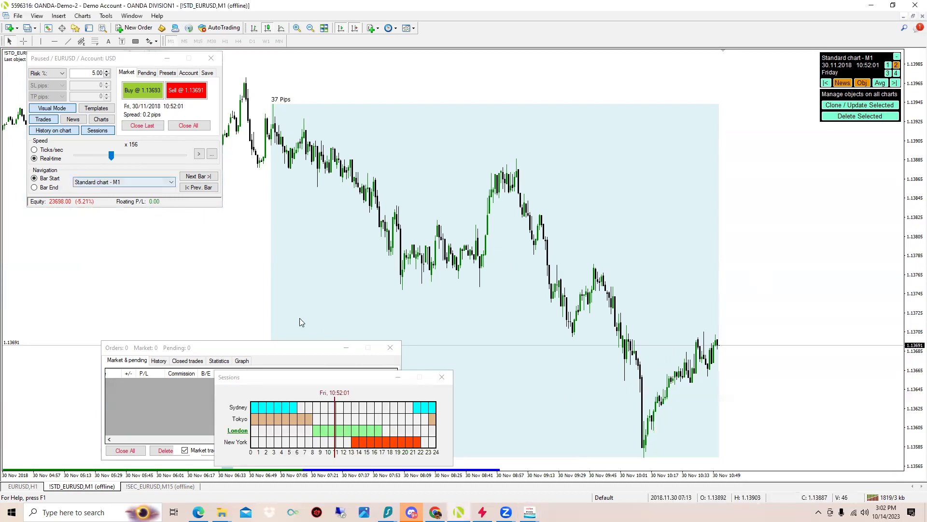
left_click(143, 73)
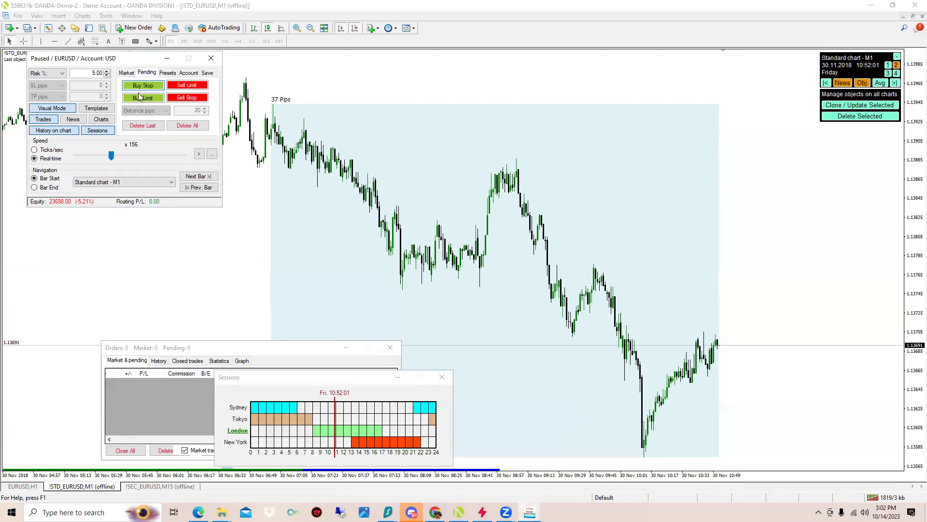
left_click(773, 192)
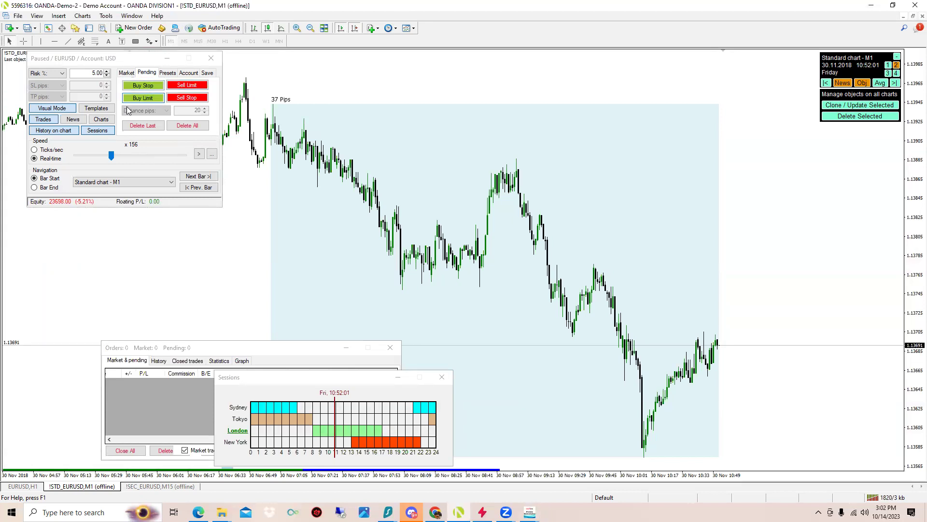
- Place a sell limit at 1.13705 with SL 1.13777 and TP 1.13576, then advance one bar
left_click(187, 85)
left_click_drag(735, 298, 752, 332)
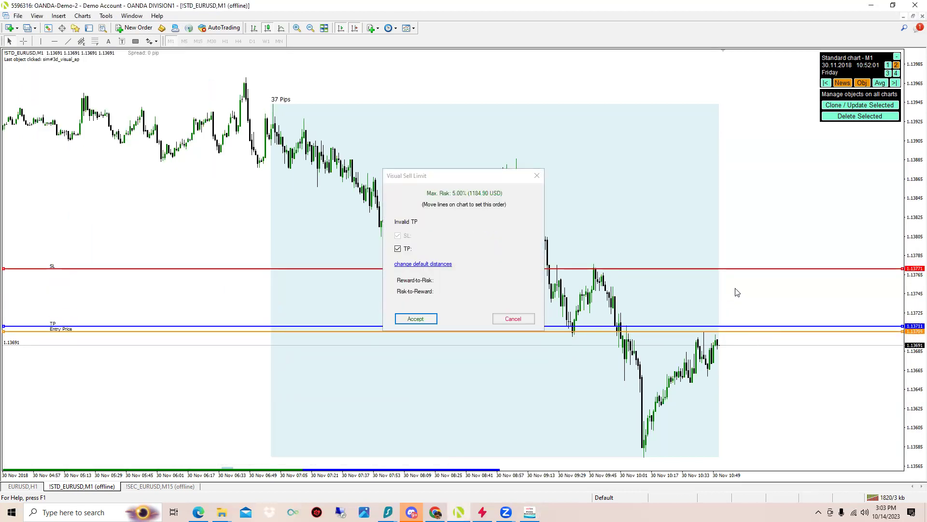
mouse_move(734, 273)
left_mouse_down()
mouse_move(746, 300)
mouse_move(749, 267)
left_mouse_up()
left_click_drag(728, 326, 739, 459)
left_click(431, 320)
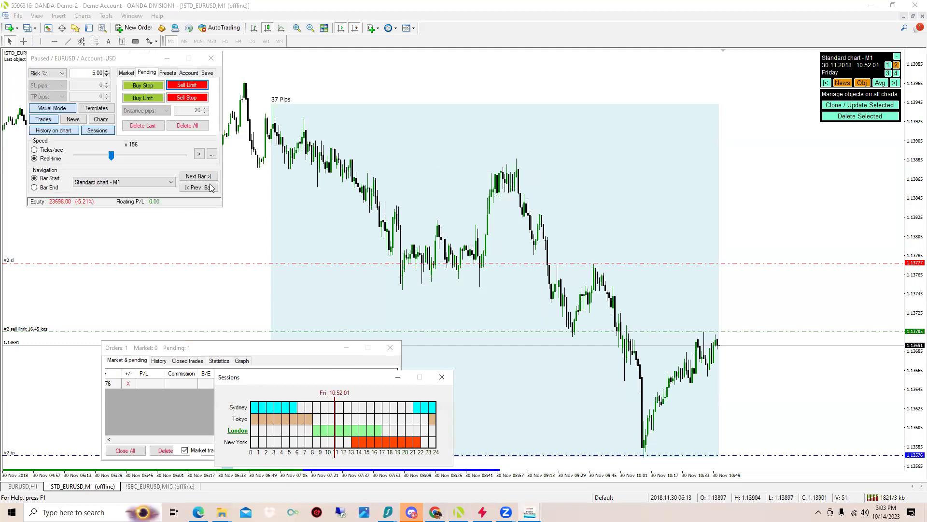
left_click(211, 178)
- Advance the simulation bar by bar until the EURUSD sell limit order fills
left_click(211, 177)
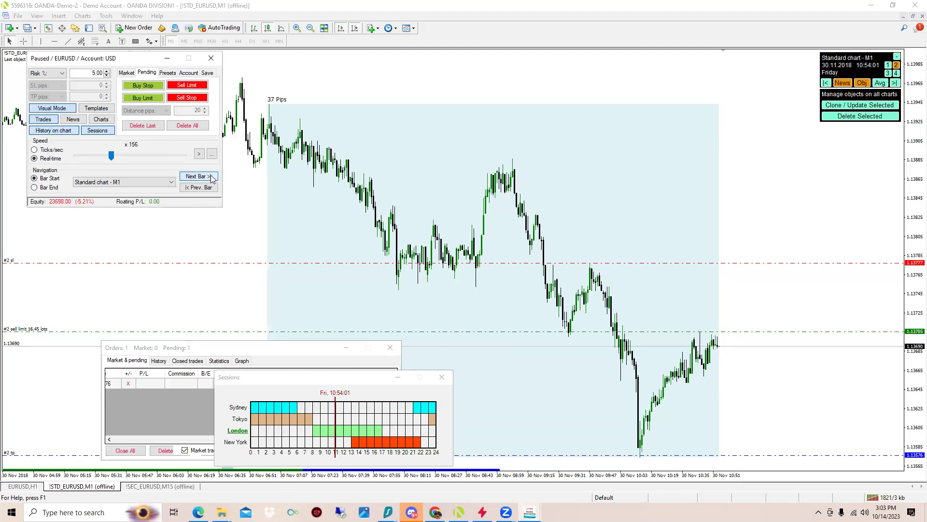
left_click(208, 177)
left_click(204, 177)
left_click(205, 178)
left_click(204, 177)
left_click(205, 177)
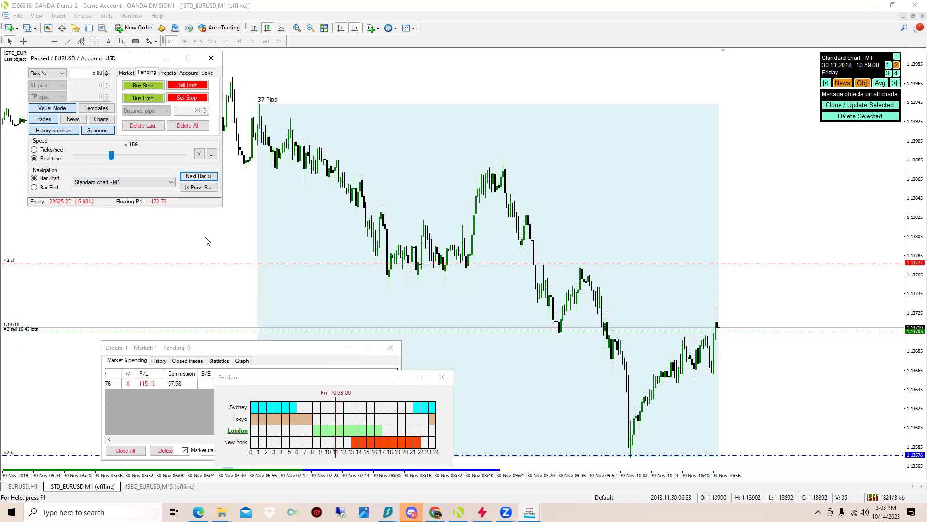
- Reposition the Orders window and inspect the filled sell order's Trailing Stop settings without changing them
left_click(213, 348)
left_click_drag(227, 439, 155, 440)
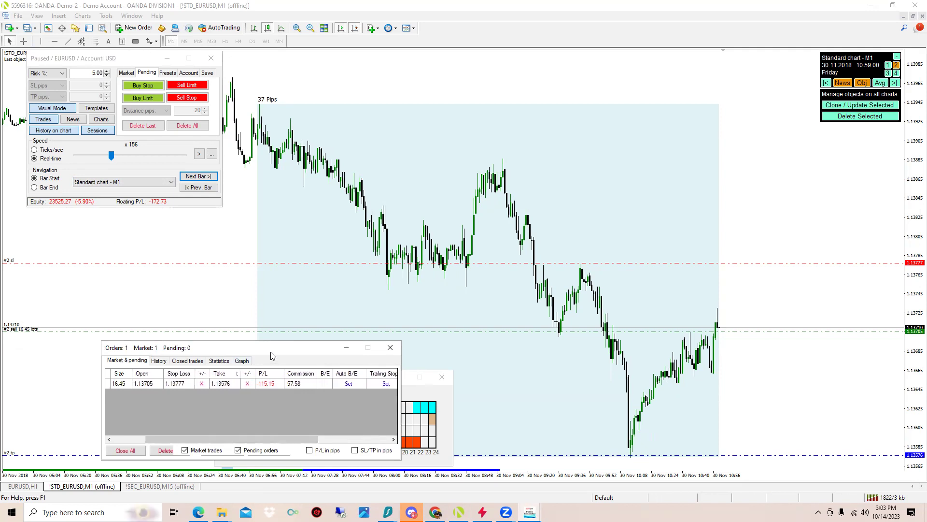
left_click_drag(269, 349, 431, 56)
left_click_drag(382, 146, 367, 145)
left_click_drag(432, 145, 491, 142)
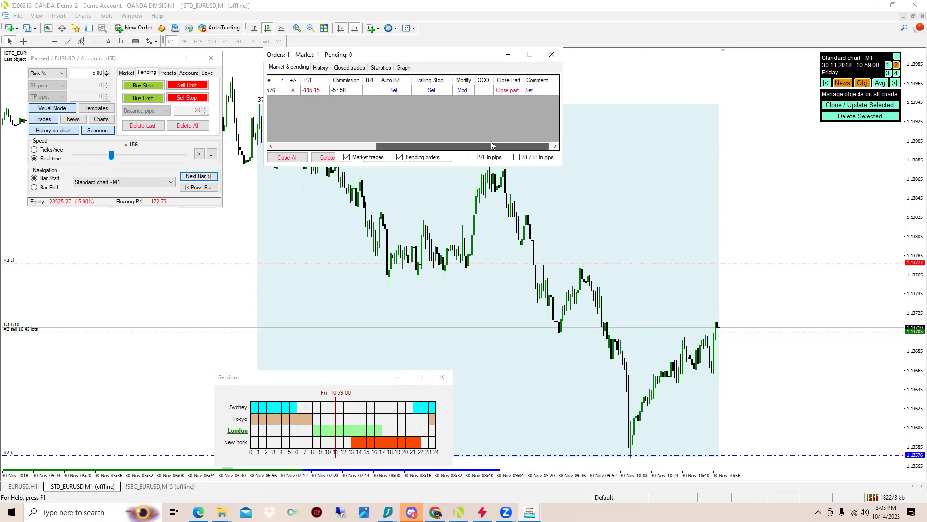
left_click(431, 91)
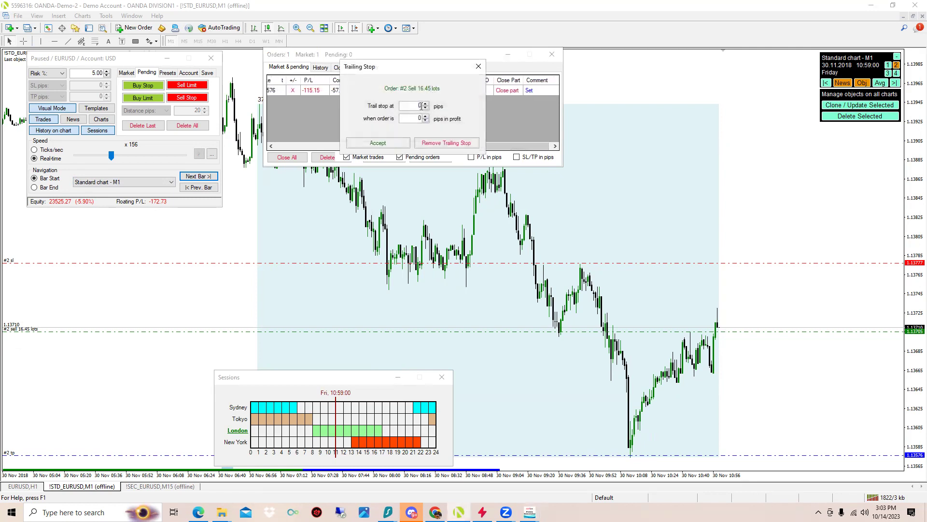
left_click(478, 66)
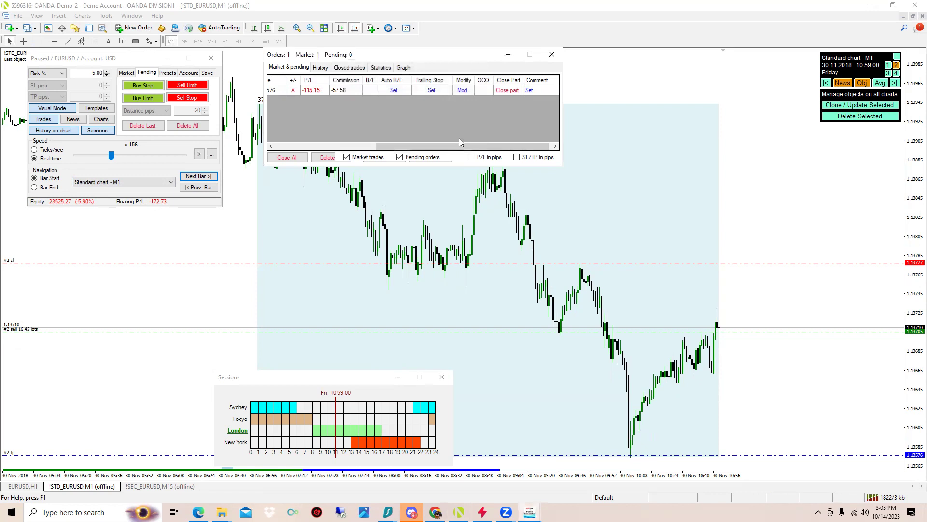
- Keep stepping bars until the sell order is stopped out, leaving equity at 22456.02 (-10.18%)
left_click(207, 177)
left_click(198, 177)
left_click(198, 177)
left_click(198, 177)
left_click(198, 177)
left_click(205, 177)
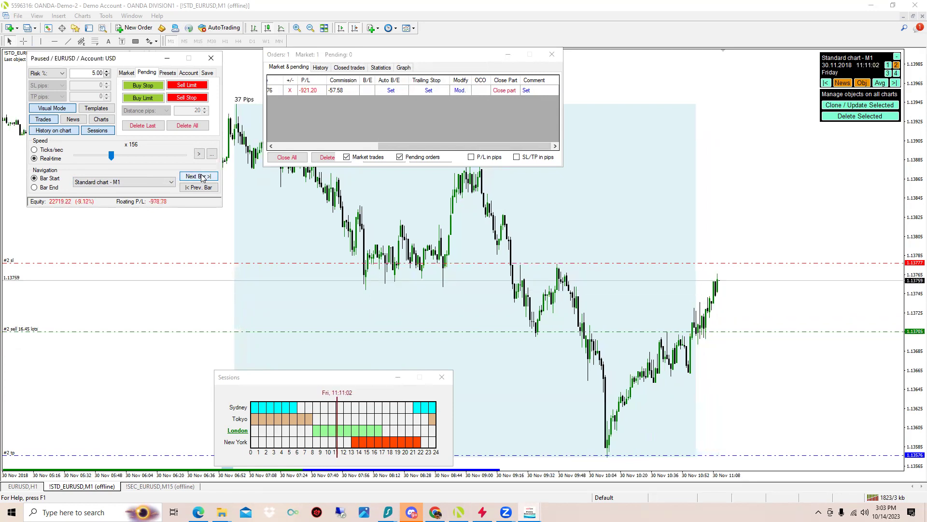
left_click(202, 178)
left_click(202, 177)
left_click(202, 178)
left_click(202, 178)
left_click(202, 178)
left_click(202, 178)
left_click(202, 178)
left_click(201, 178)
left_click(202, 177)
left_click(202, 178)
left_click(202, 178)
left_click(202, 178)
left_click(202, 178)
left_click(201, 177)
left_click(202, 178)
- Nudge the Orders window down-left and switch the trading panel to Market, showing buy 1.13775 and sell 1.13773
left_click_drag(465, 56, 460, 72)
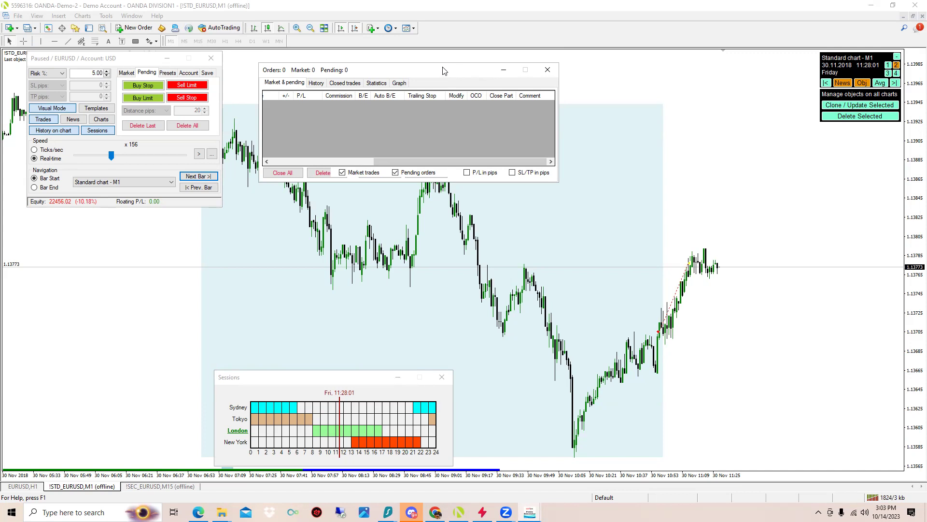
left_click(126, 72)
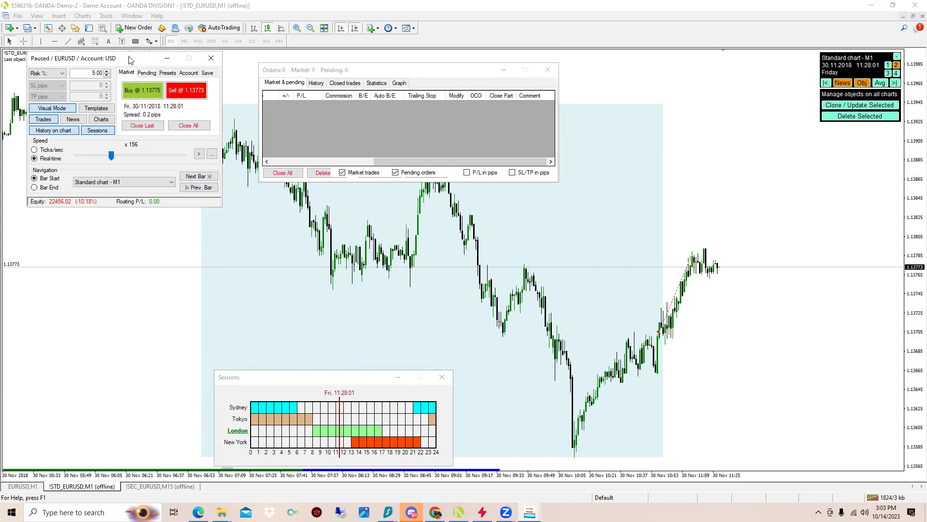